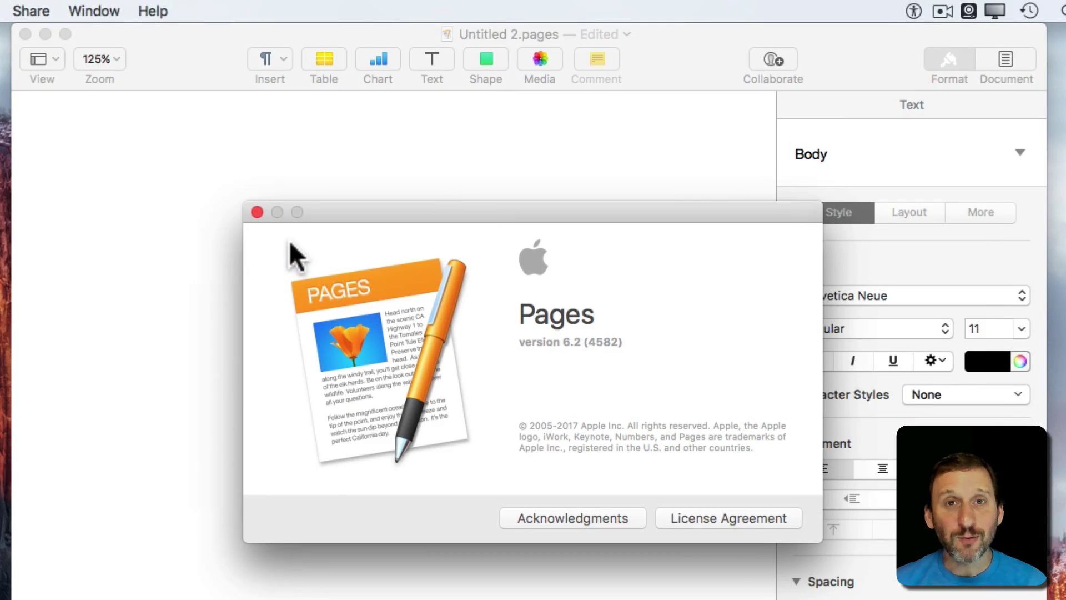
Close the About Pages window and convert the document to page layout by turning off Document Body.
{"action": "left_click", "coordinate": [257, 212]}
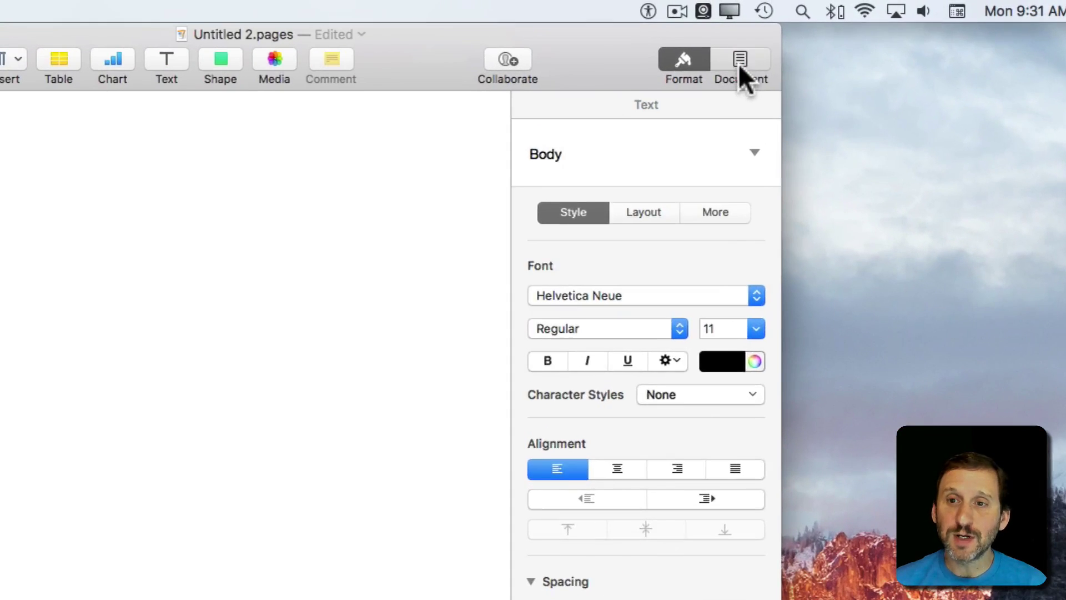
{"action": "left_click", "coordinate": [800, 33]}
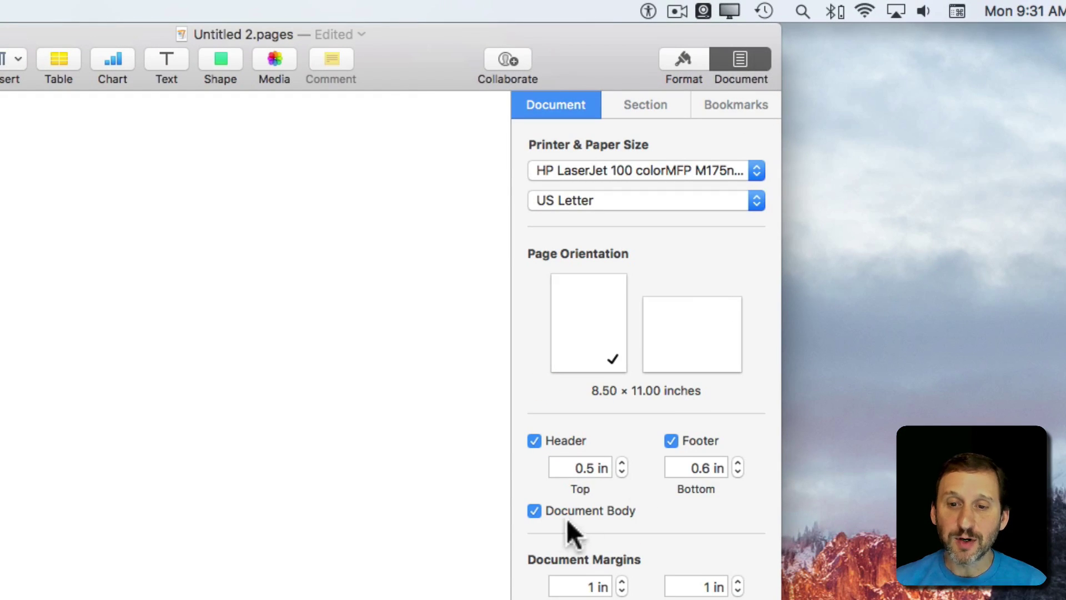
{"action": "left_click", "coordinate": [530, 510]}
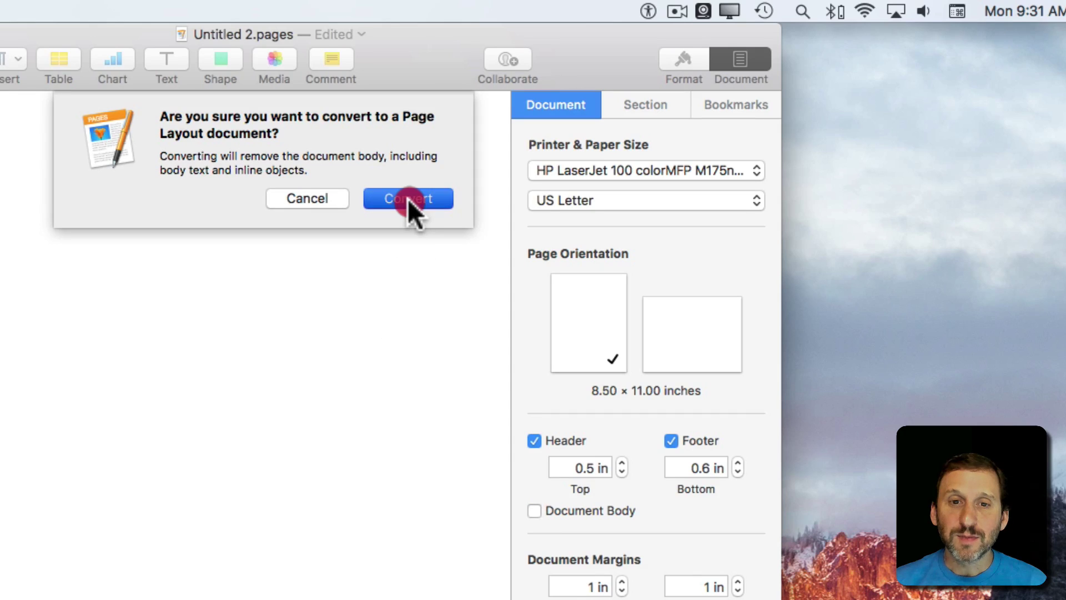
{"action": "left_click", "coordinate": [411, 201]}
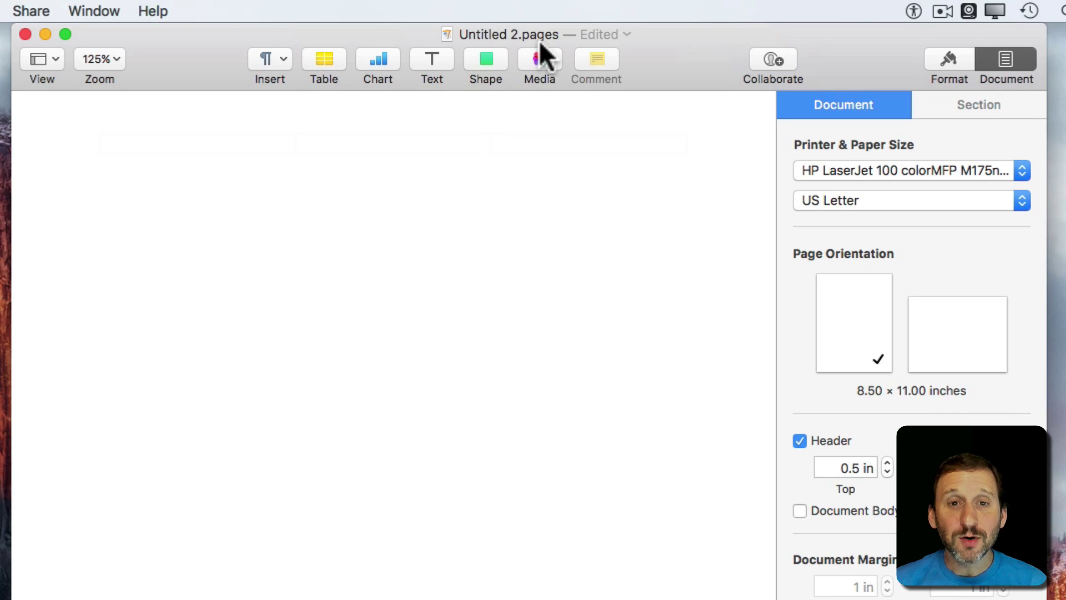
Add a text box and paste the Alice in Wonderland passage into it.
{"action": "left_click", "coordinate": [431, 59]}
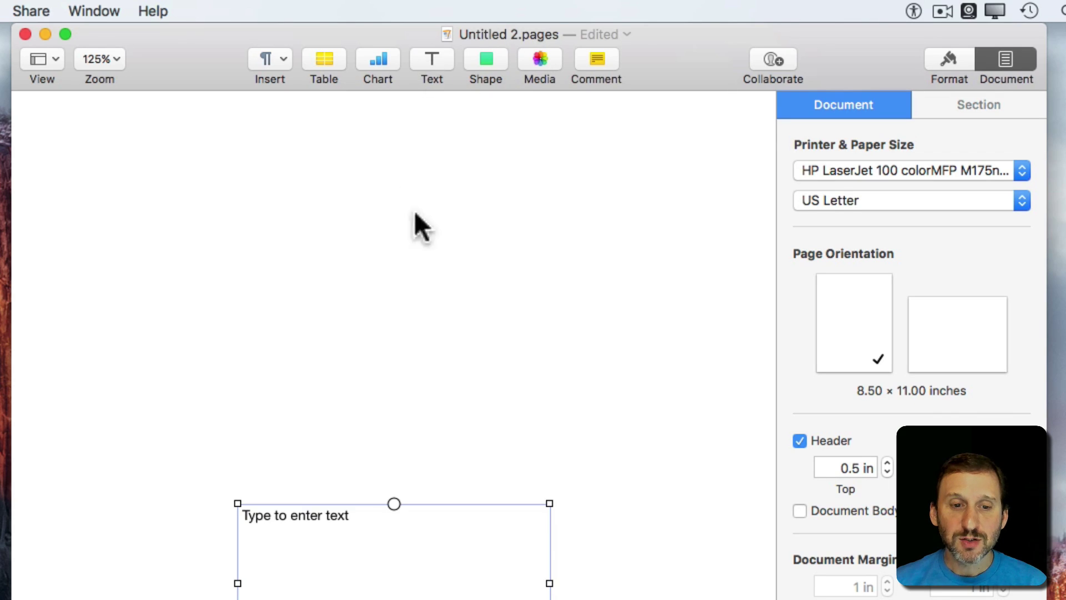
{"action": "left_click_drag", "start_coordinate": [383, 572], "coordinate": [305, 286]}
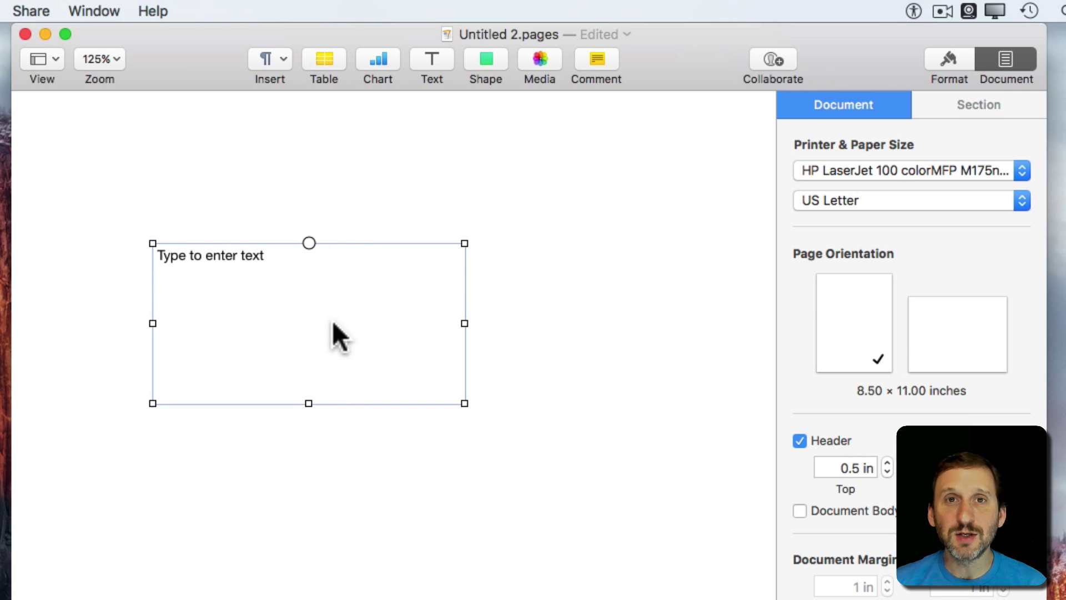
{"action": "left_click", "coordinate": [222, 272]}
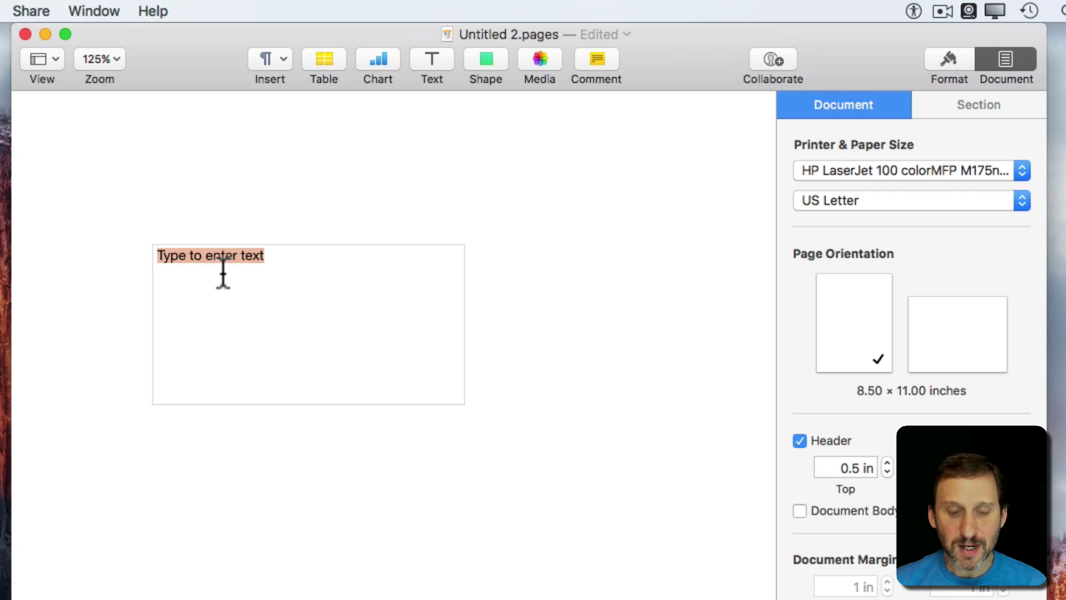
{"action": "key", "text": "super+v"}
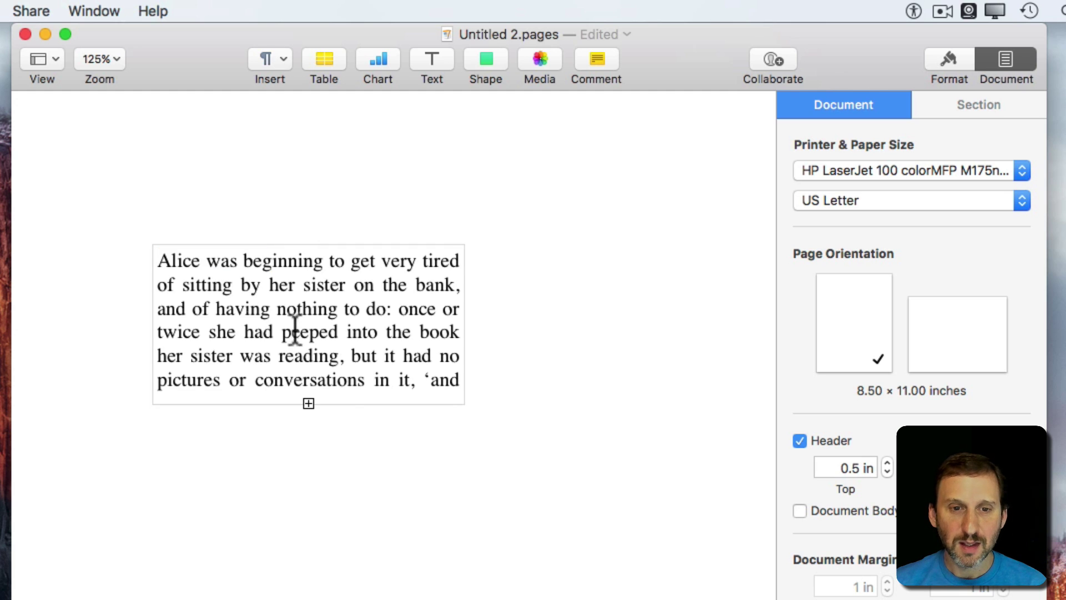
{"action": "left_click", "coordinate": [369, 446]}
Make the Alice text box narrow and tall and place it at the page's top left.
{"action": "double_click", "coordinate": [348, 337]}
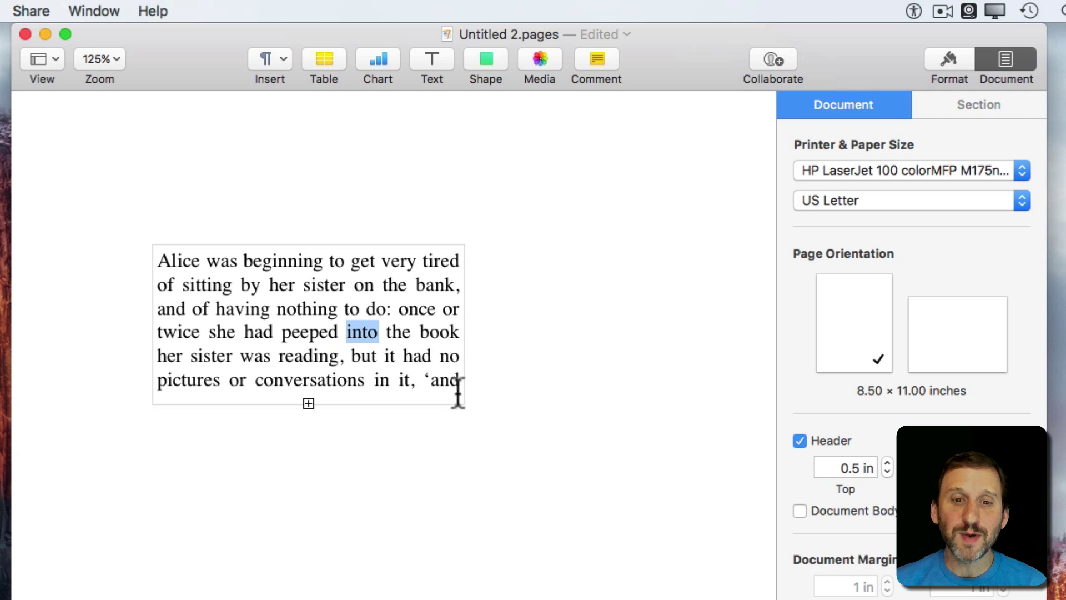
{"action": "left_click", "coordinate": [305, 452]}
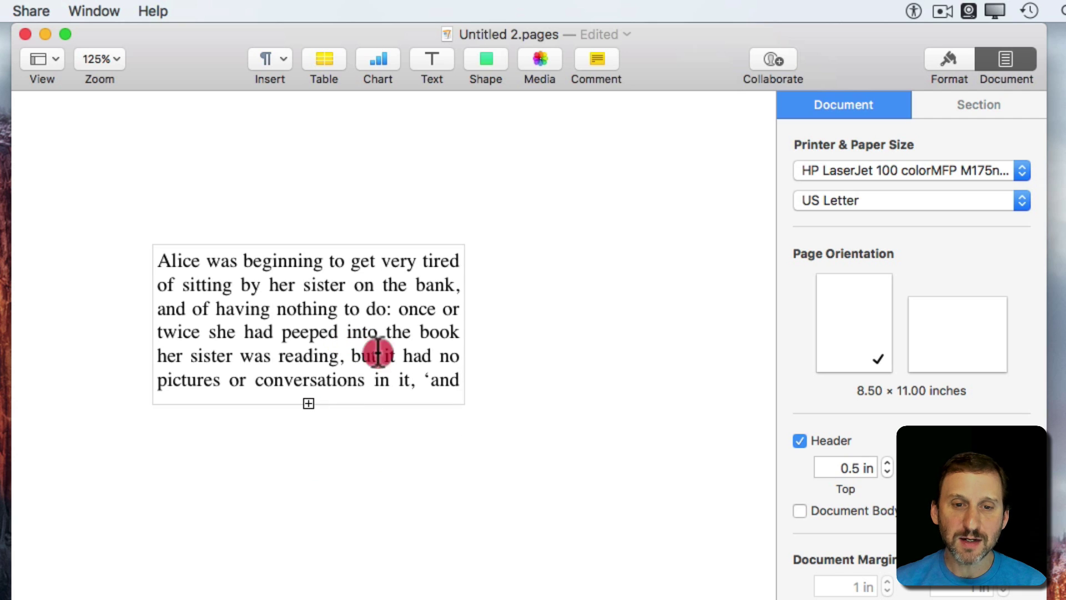
{"action": "left_click", "coordinate": [456, 389]}
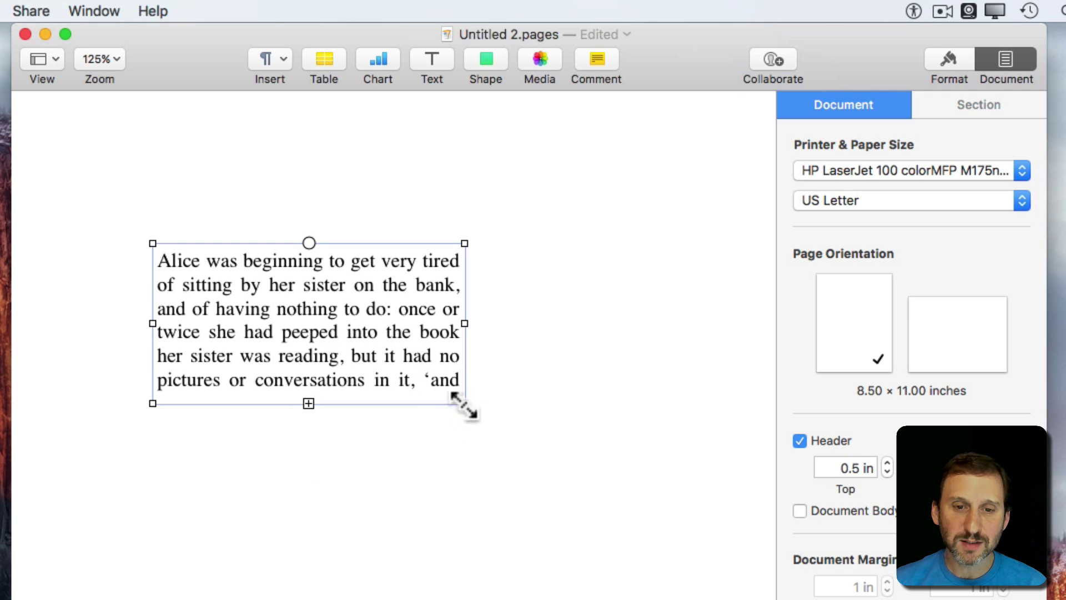
{"action": "left_click_drag", "start_coordinate": [461, 405], "coordinate": [434, 597]}
{"action": "left_click_drag", "start_coordinate": [295, 389], "coordinate": [236, 309]}
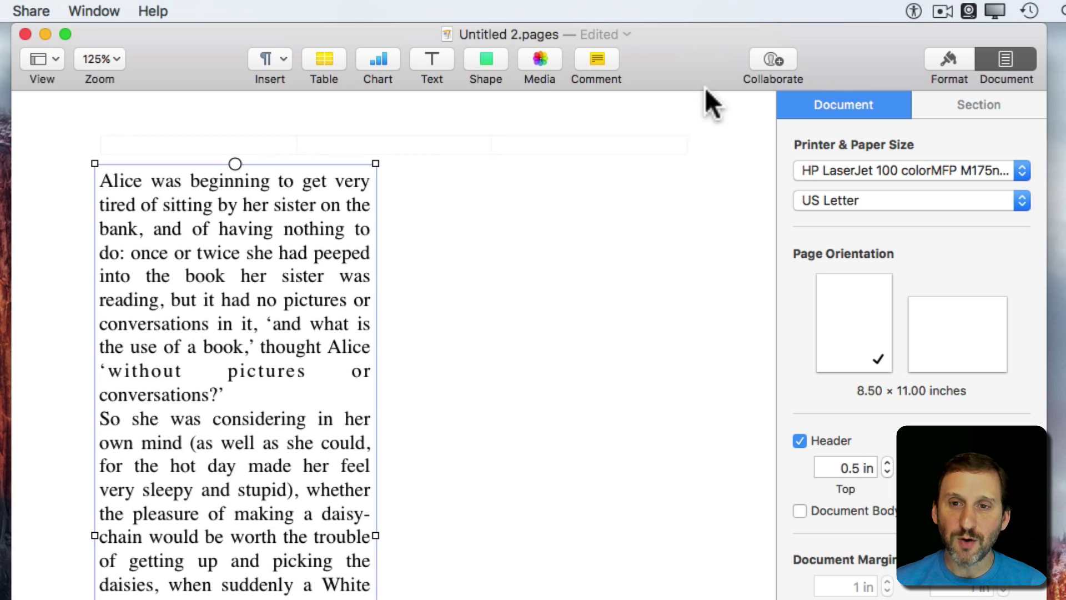
Insert a basic square beside the Alice text and stretch it into a wide blue rectangle.
{"action": "left_click", "coordinate": [482, 60]}
{"action": "scroll", "coordinate": [364, 172], "scroll_direction": "up", "scroll_amount": 2}
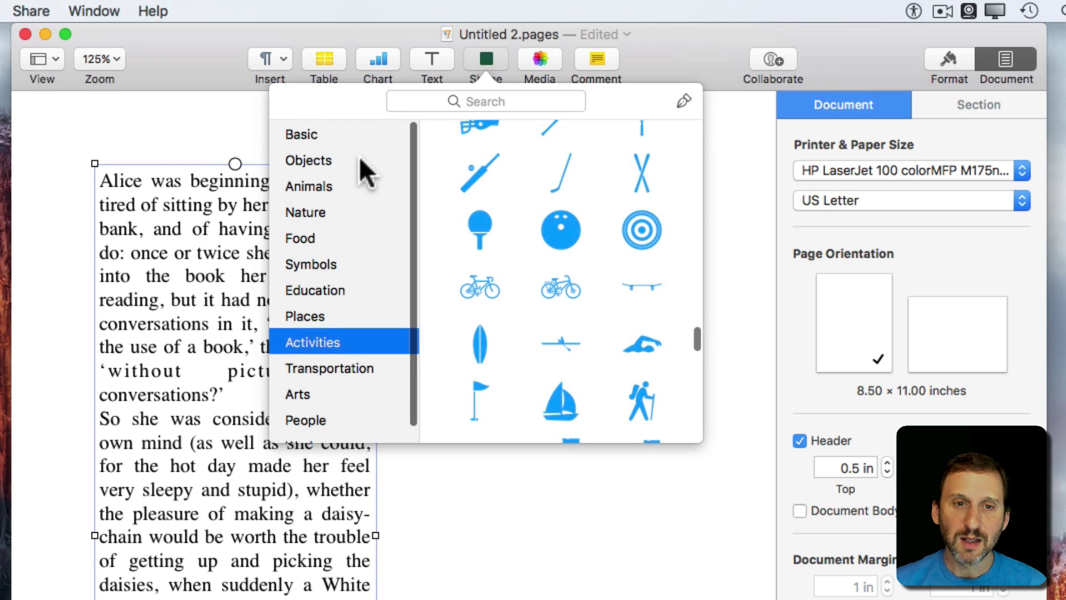
{"action": "left_click", "coordinate": [377, 135]}
{"action": "left_click", "coordinate": [480, 218]}
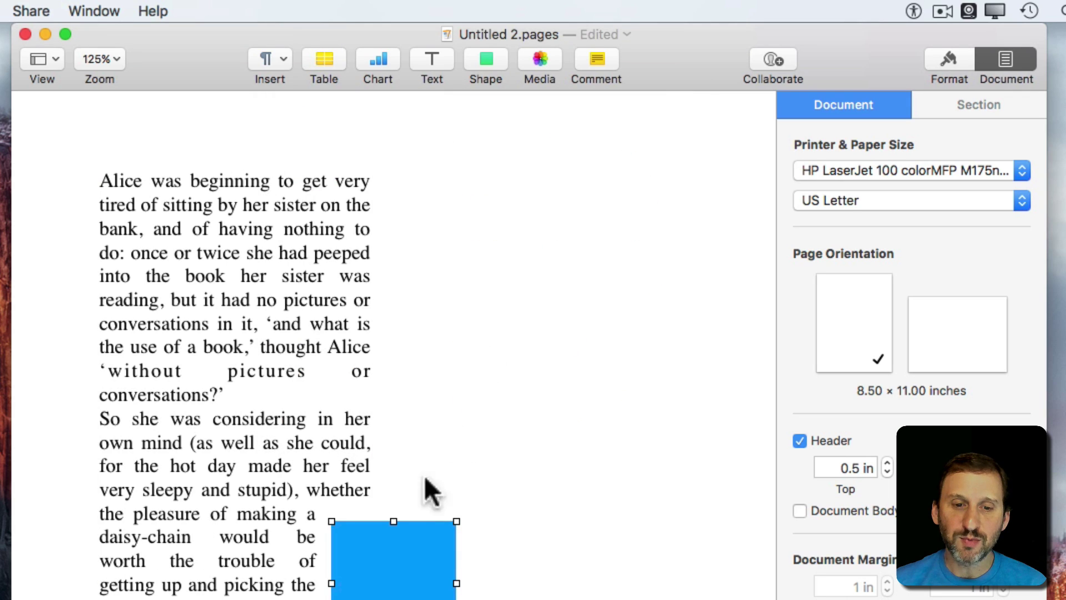
{"action": "left_click_drag", "start_coordinate": [386, 583], "coordinate": [441, 232]}
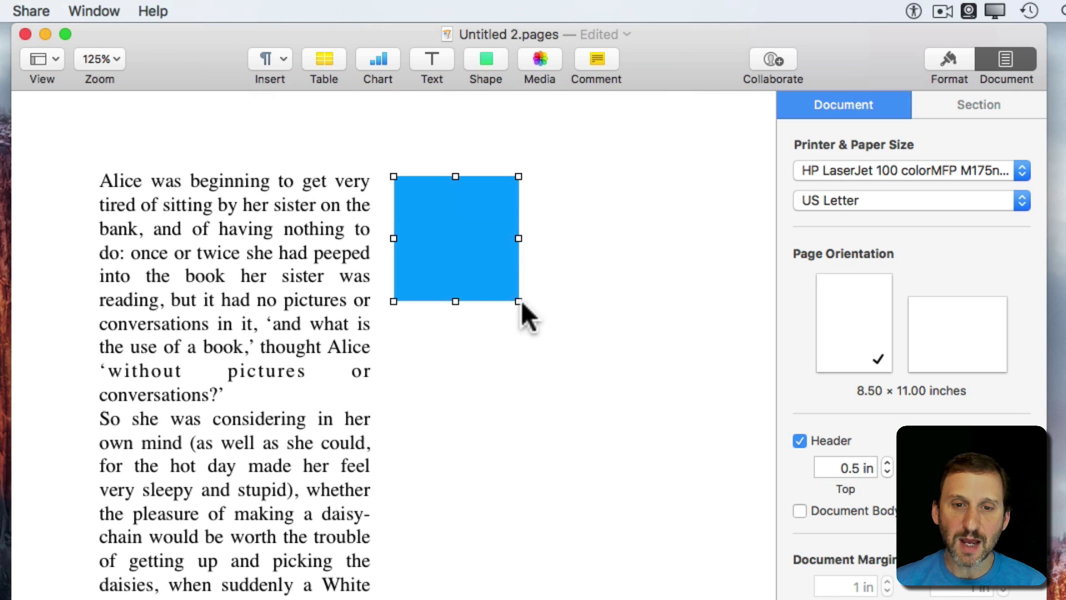
{"action": "left_click_drag", "start_coordinate": [520, 302], "coordinate": [754, 299]}
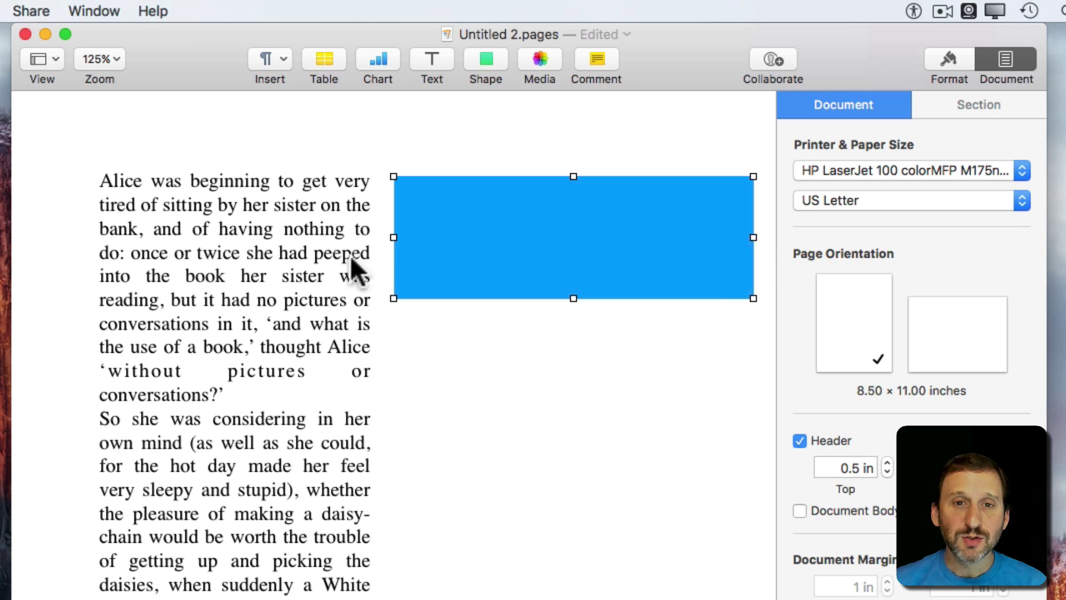
Place an empty text box under the blue rectangle, matching its width, then select the Alice box.
{"action": "mouse_move", "coordinate": [408, 98]}
{"action": "left_click", "coordinate": [432, 55]}
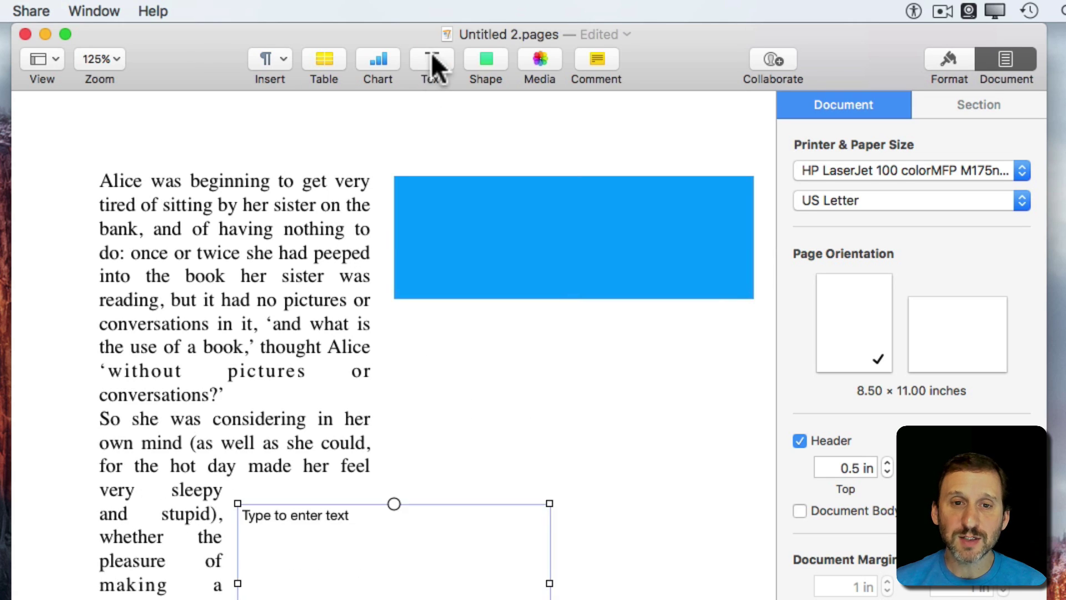
{"action": "left_click_drag", "start_coordinate": [396, 567], "coordinate": [553, 378]}
{"action": "left_click_drag", "start_coordinate": [707, 475], "coordinate": [754, 599]}
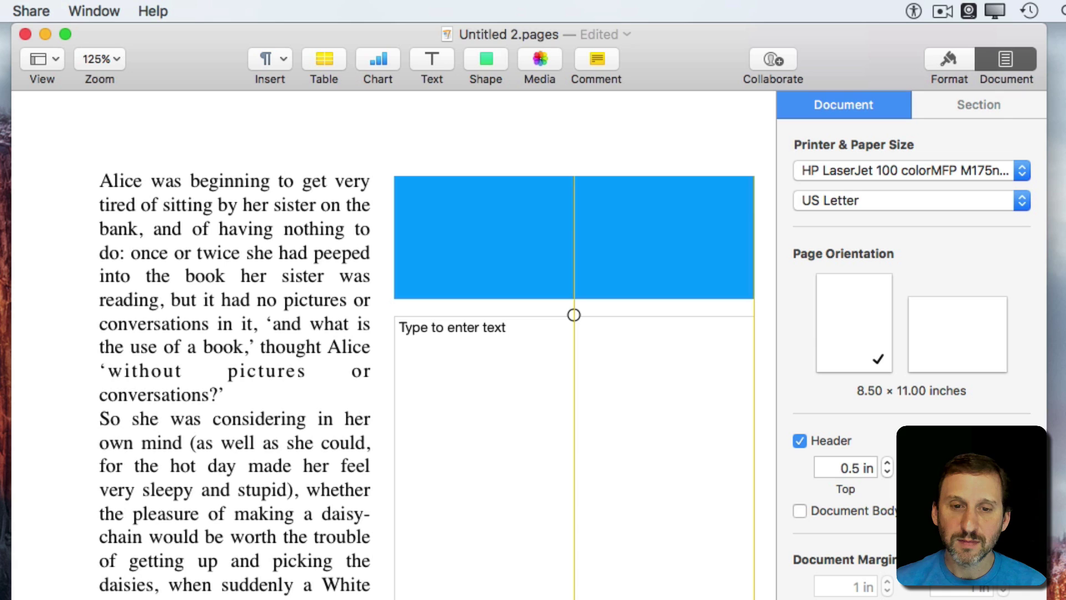
{"action": "left_click", "coordinate": [228, 288]}
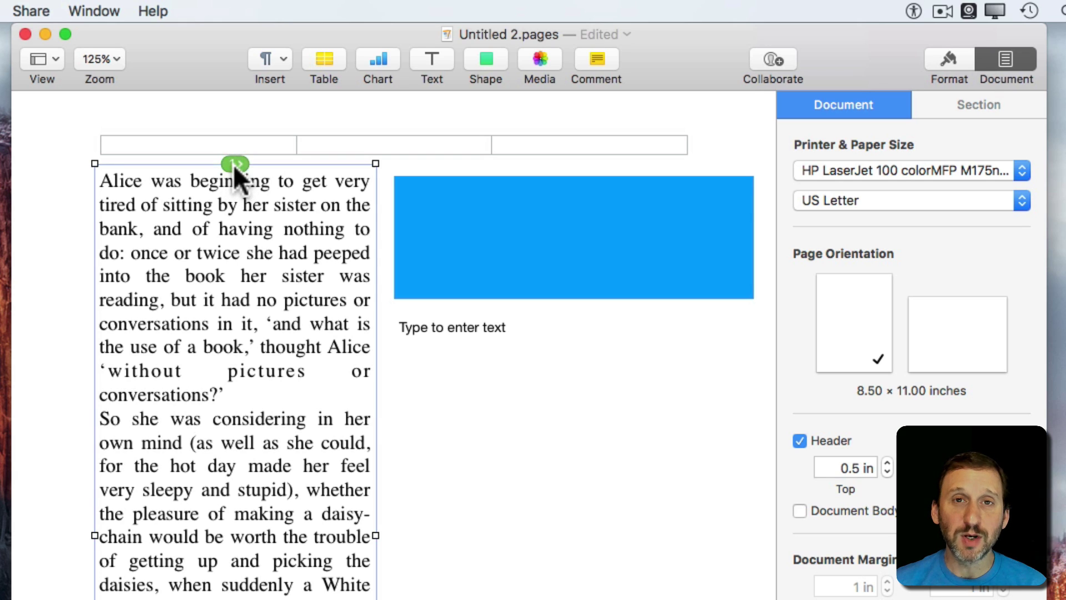
Link the empty box under the rectangle as box 2 of the Alice thread.
{"action": "left_click", "coordinate": [574, 387]}
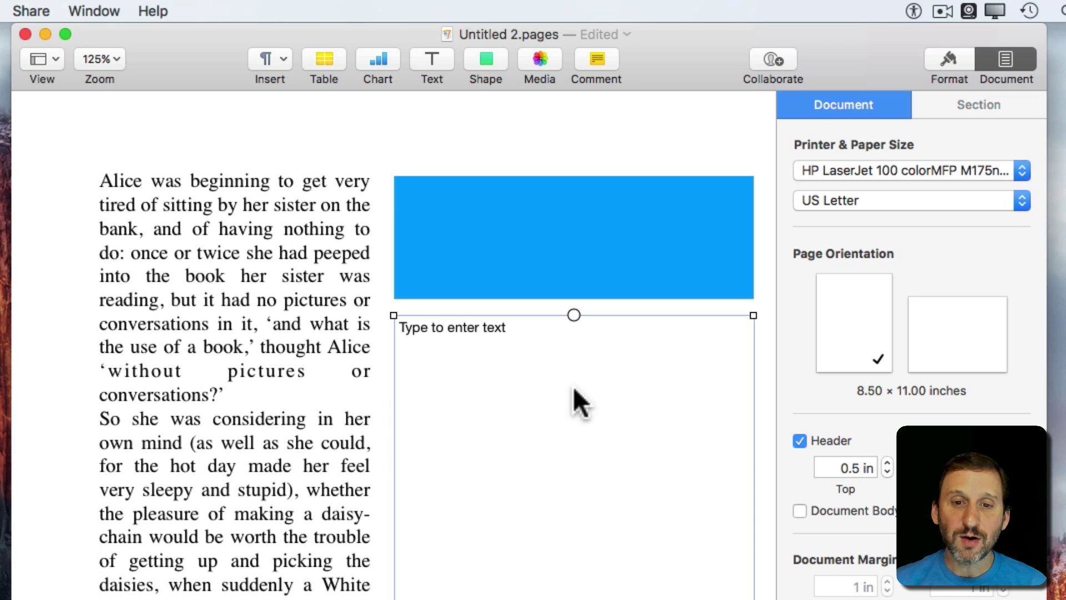
{"action": "left_click", "coordinate": [574, 315]}
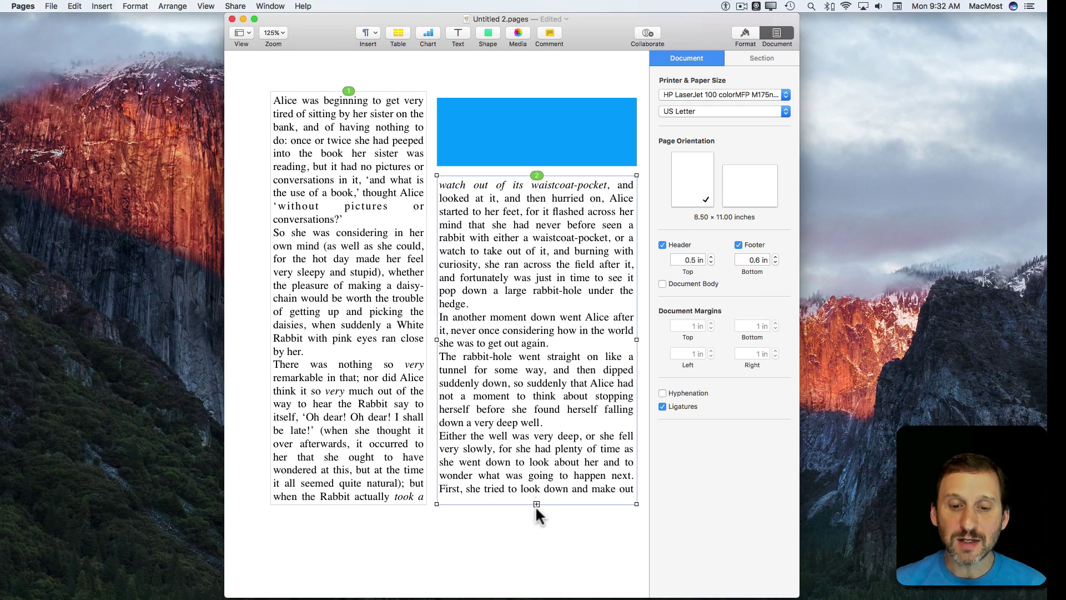
Add a second blank page to the document.
{"action": "scroll", "coordinate": [534, 501], "scroll_direction": "down", "scroll_amount": 1}
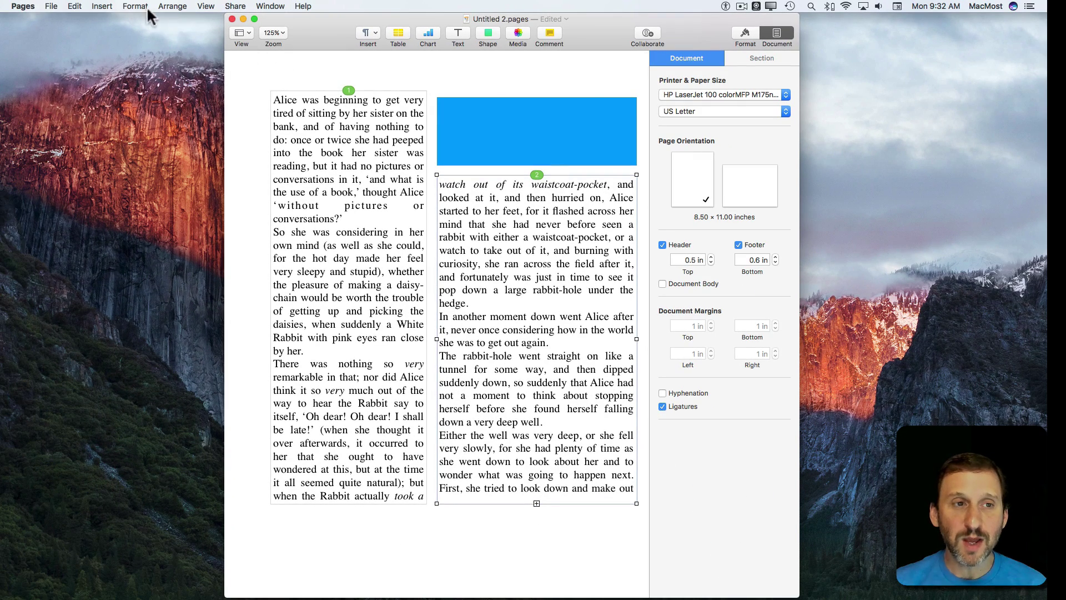
{"action": "left_click", "coordinate": [105, 7]}
{"action": "left_click", "coordinate": [108, 19]}
{"action": "scroll", "coordinate": [371, 194], "scroll_direction": "up", "scroll_amount": 4}
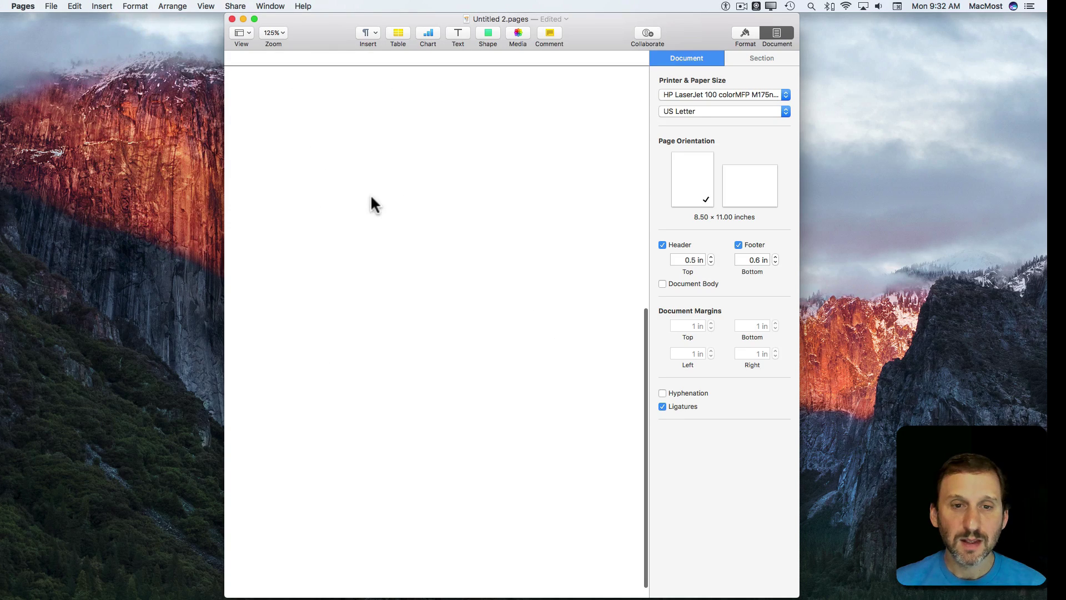
{"action": "scroll", "coordinate": [371, 198], "scroll_direction": "up", "scroll_amount": 3}
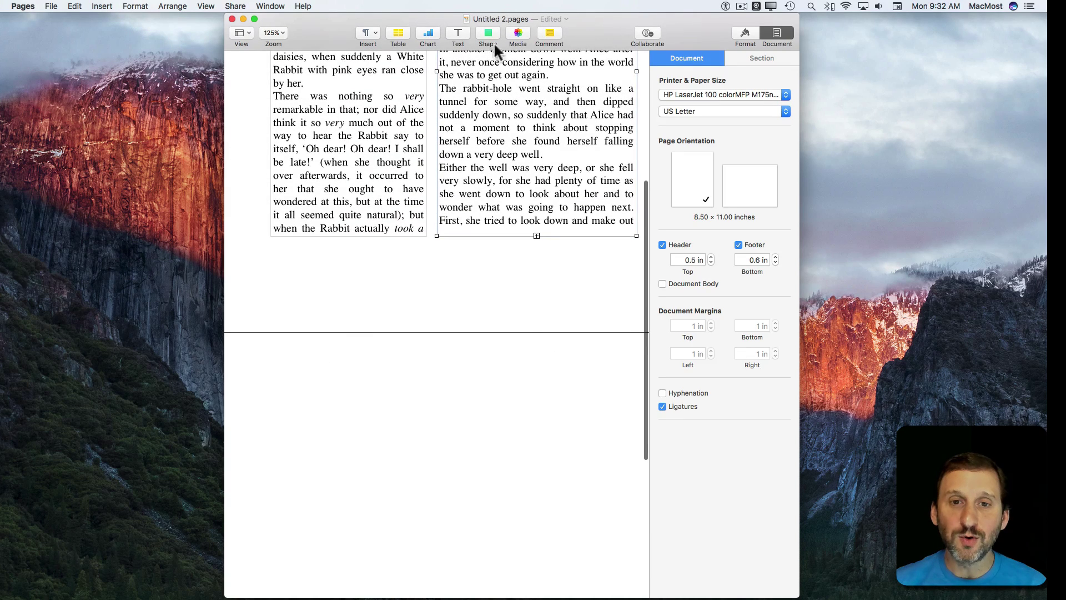
On page 2, add a taller linked box 3 continuing the story, plus an empty box beside it.
{"action": "left_click", "coordinate": [459, 34]}
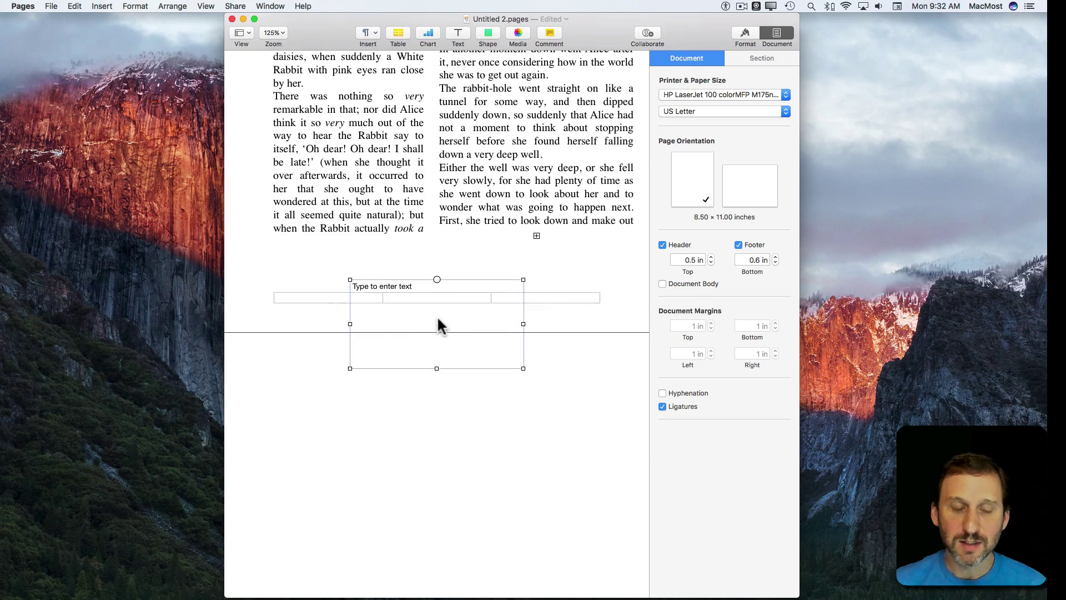
{"action": "left_click_drag", "start_coordinate": [438, 316], "coordinate": [364, 406]}
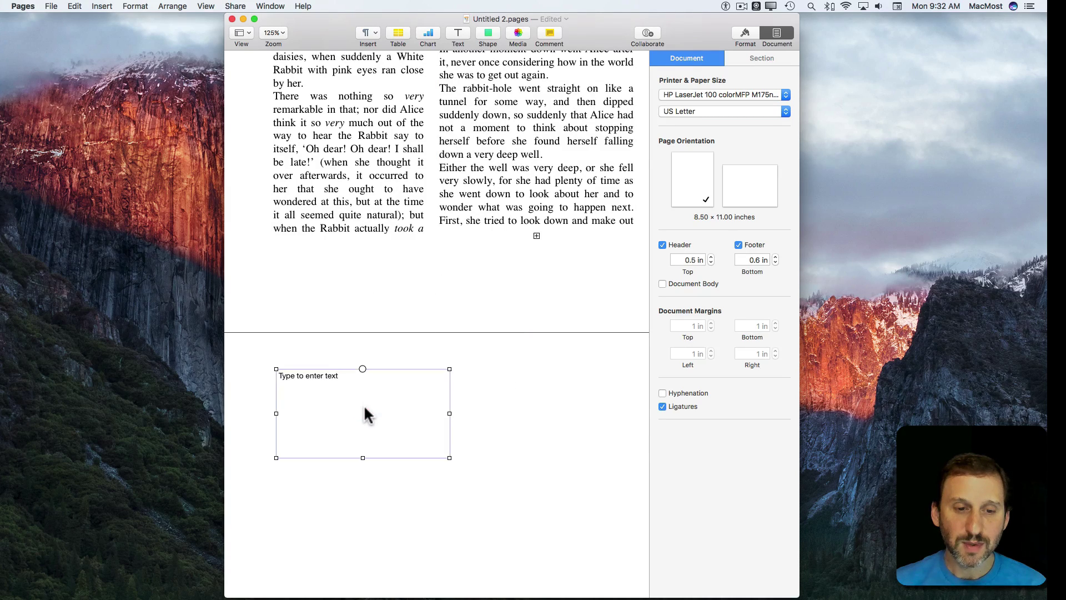
{"action": "left_click", "coordinate": [362, 369]}
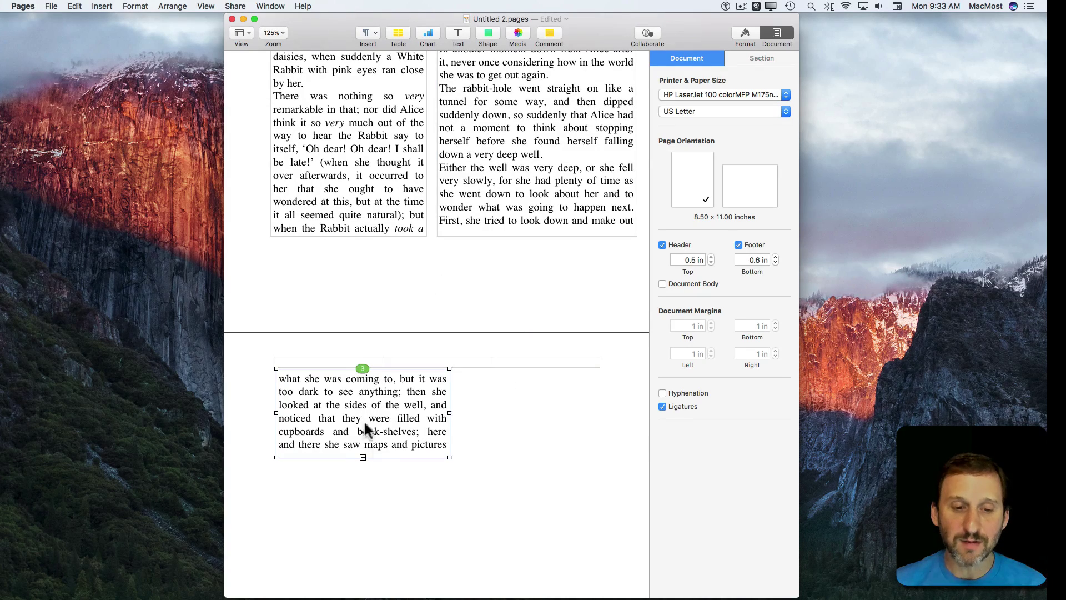
{"action": "left_click_drag", "start_coordinate": [447, 458], "coordinate": [449, 583]}
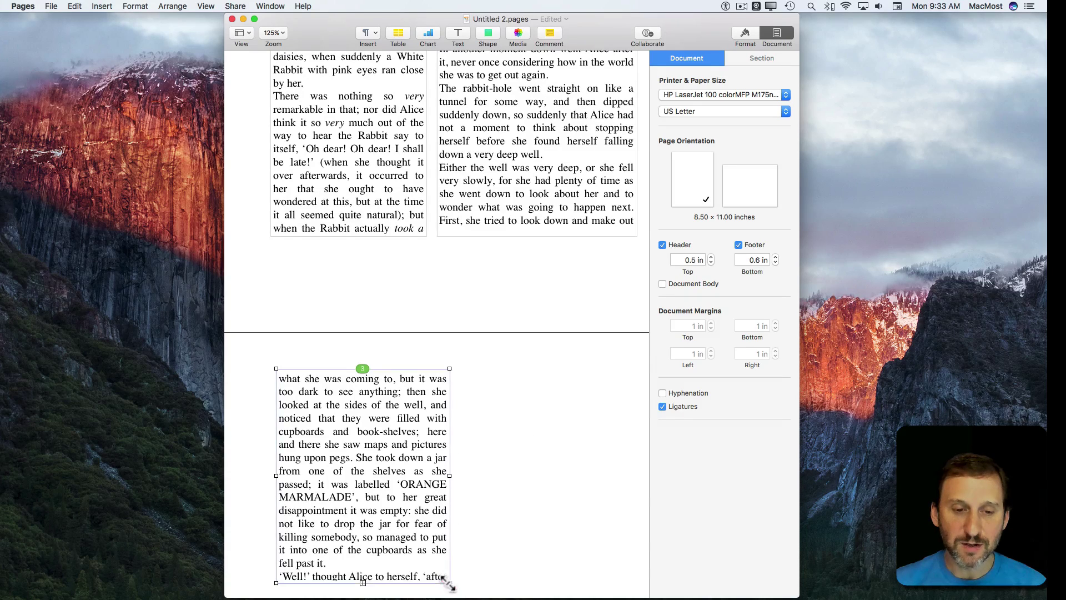
{"action": "left_click", "coordinate": [456, 33]}
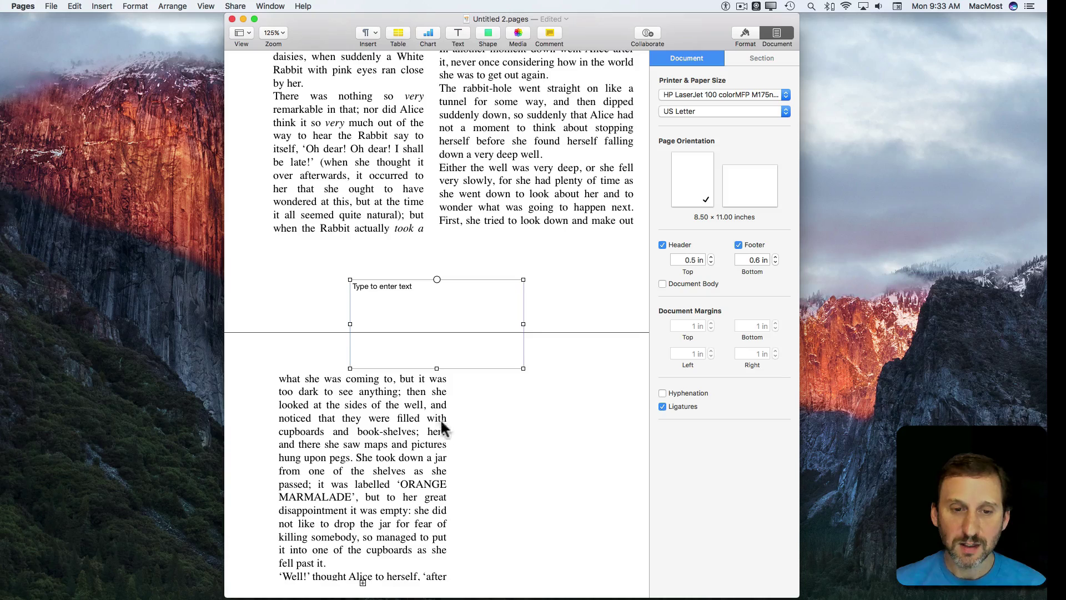
{"action": "left_click_drag", "start_coordinate": [424, 328], "coordinate": [540, 427]}
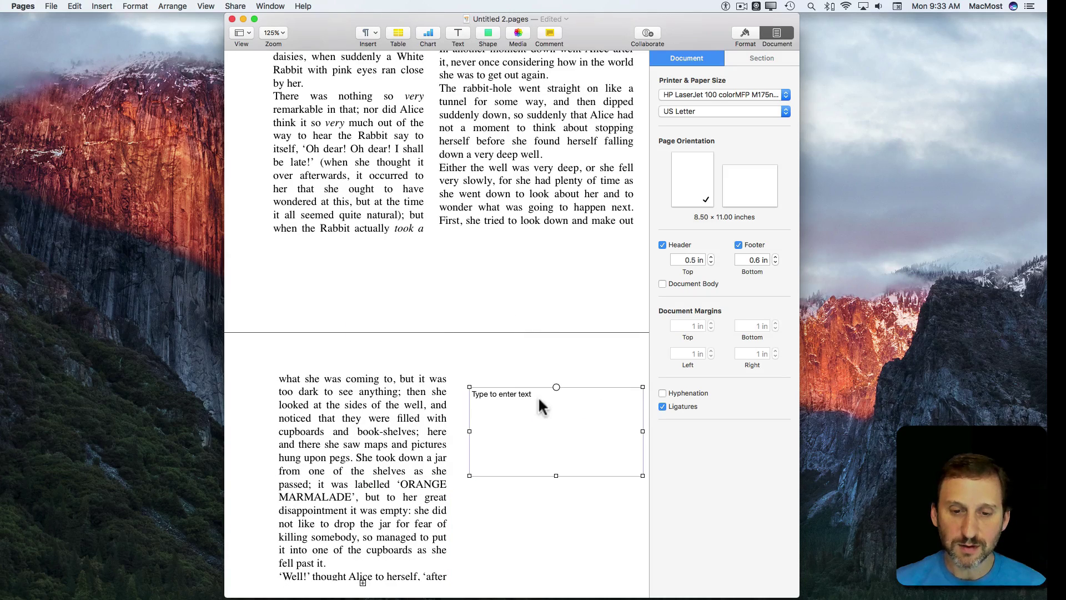
Link the new page-2 box as box 4 of the Alice thread and stretch it taller.
{"action": "left_click", "coordinate": [557, 386]}
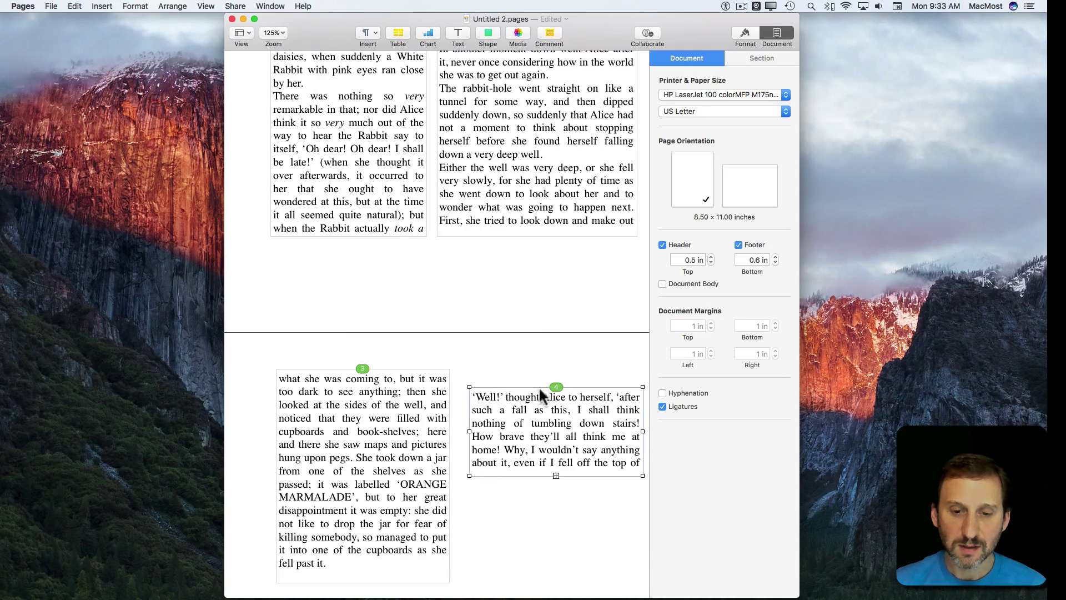
{"action": "scroll", "coordinate": [389, 357], "scroll_direction": "up", "scroll_amount": 5}
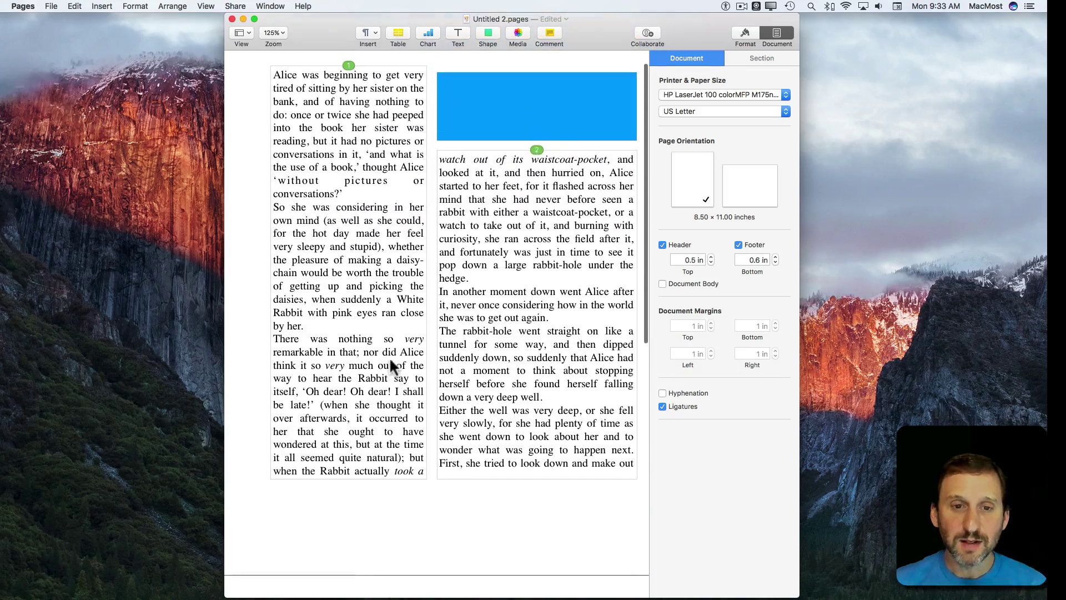
{"action": "scroll", "coordinate": [476, 423], "scroll_direction": "down", "scroll_amount": 5}
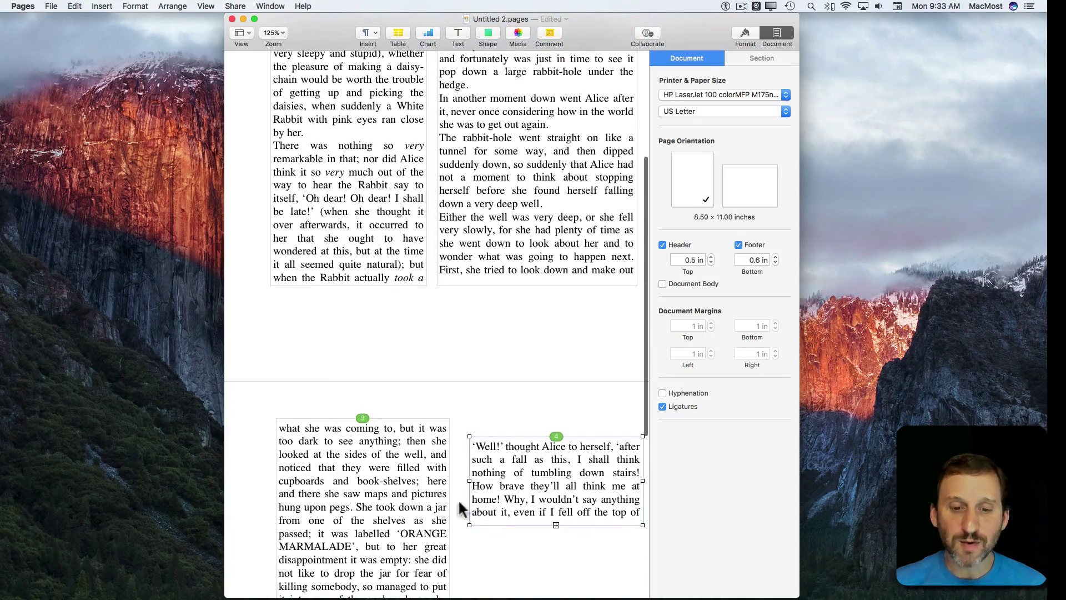
{"action": "scroll", "coordinate": [508, 421], "scroll_direction": "down", "scroll_amount": 3}
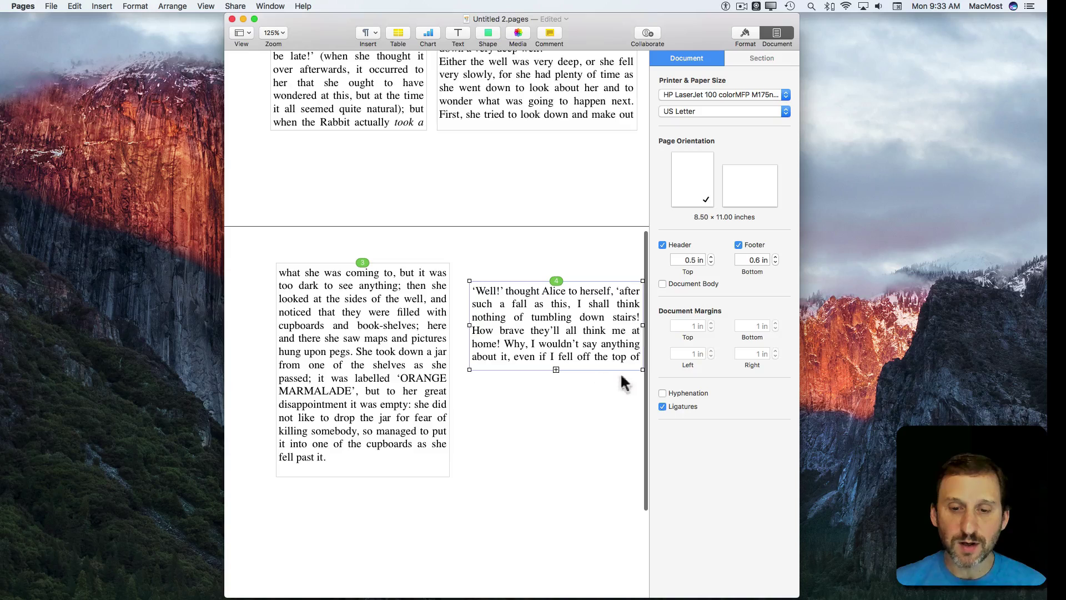
{"action": "left_click_drag", "start_coordinate": [470, 370], "coordinate": [473, 501]}
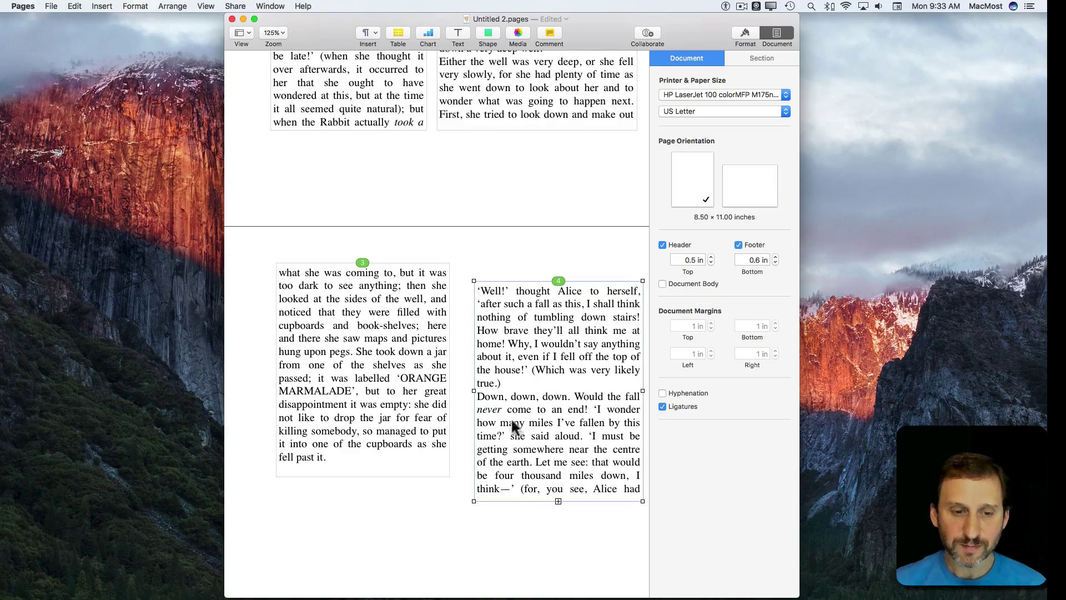
{"action": "scroll", "coordinate": [407, 336], "scroll_direction": "up", "scroll_amount": 10}
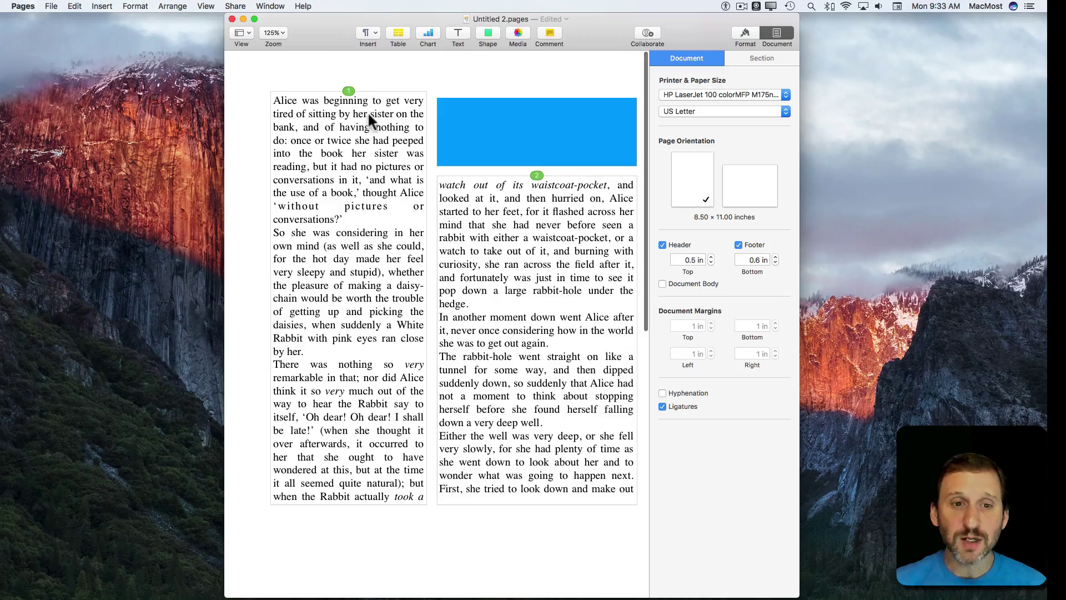
{"action": "scroll", "coordinate": [435, 299], "scroll_direction": "down", "scroll_amount": 3}
{"action": "scroll", "coordinate": [433, 296], "scroll_direction": "down", "scroll_amount": 5}
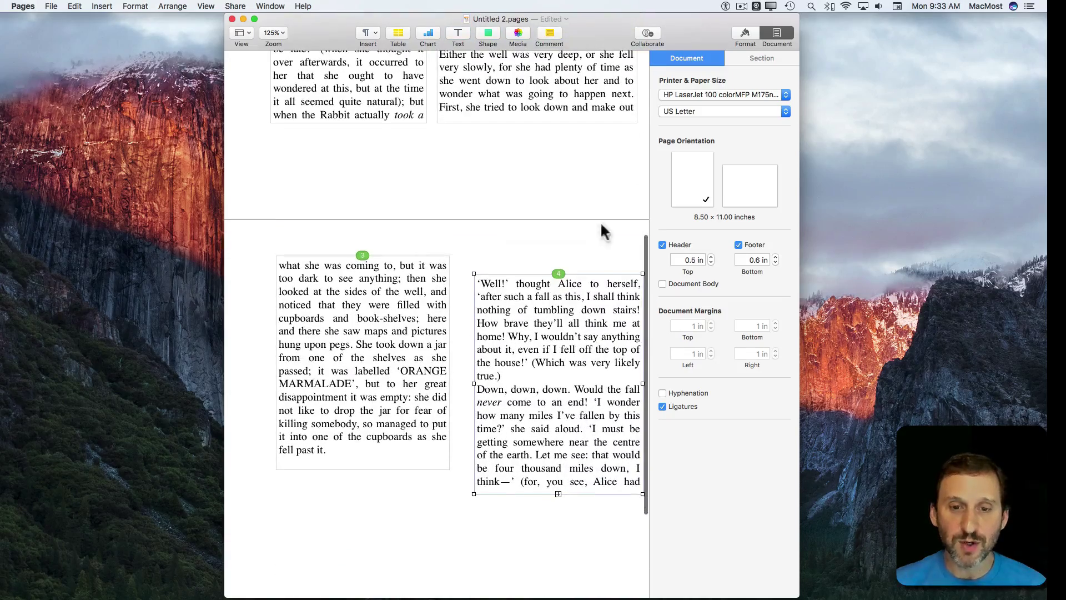
Swap the page-2 boxes and renumber the left one 3, so text reads left then right.
{"action": "left_click_drag", "start_coordinate": [561, 271], "coordinate": [502, 354]}
{"action": "left_click", "coordinate": [366, 326]}
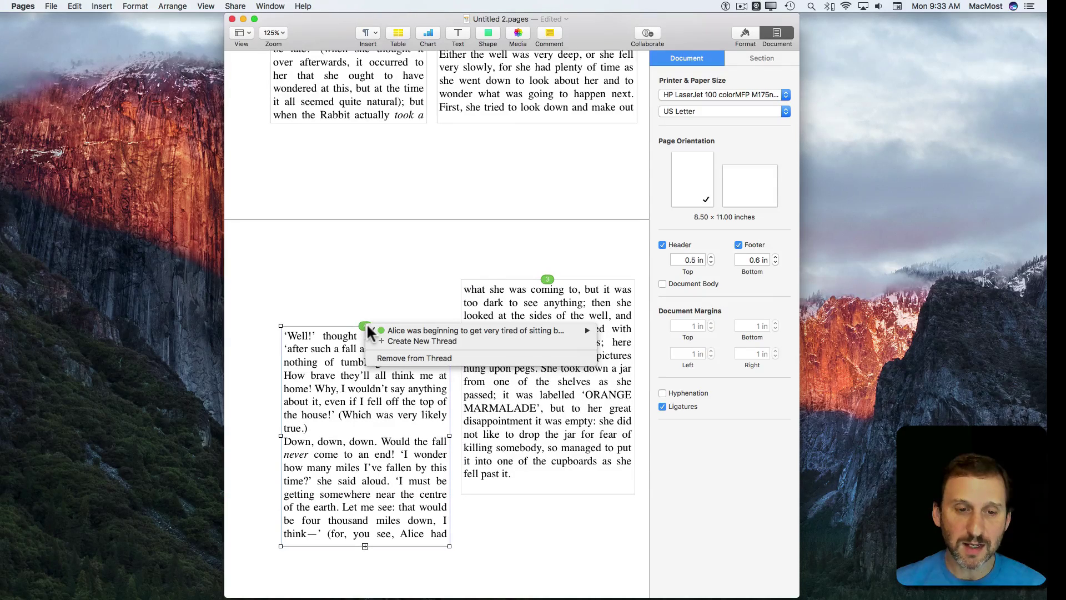
{"action": "mouse_move", "coordinate": [393, 331]}
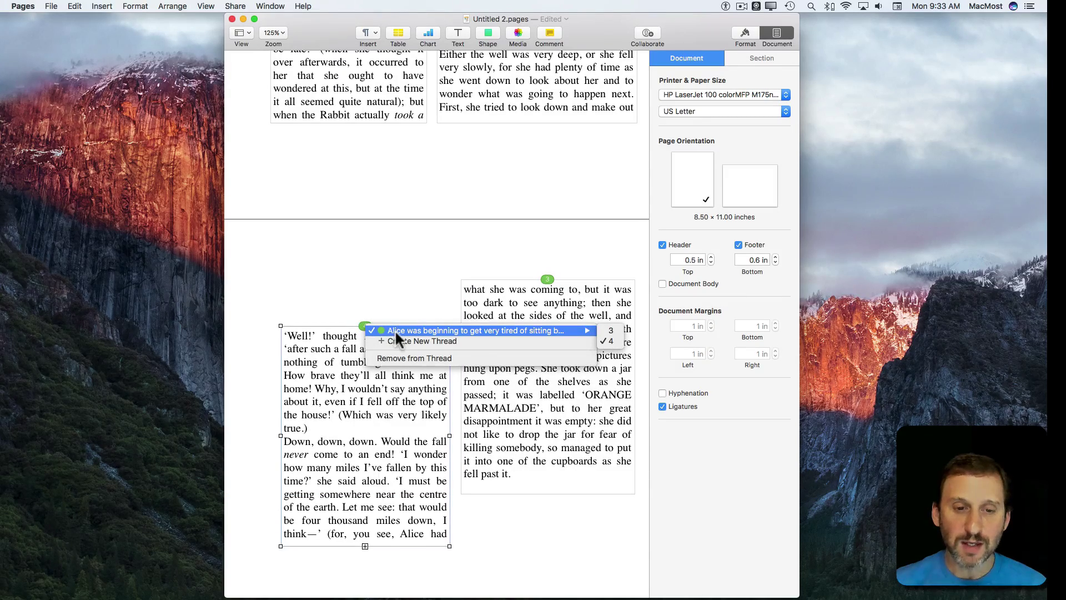
{"action": "left_click", "coordinate": [612, 330]}
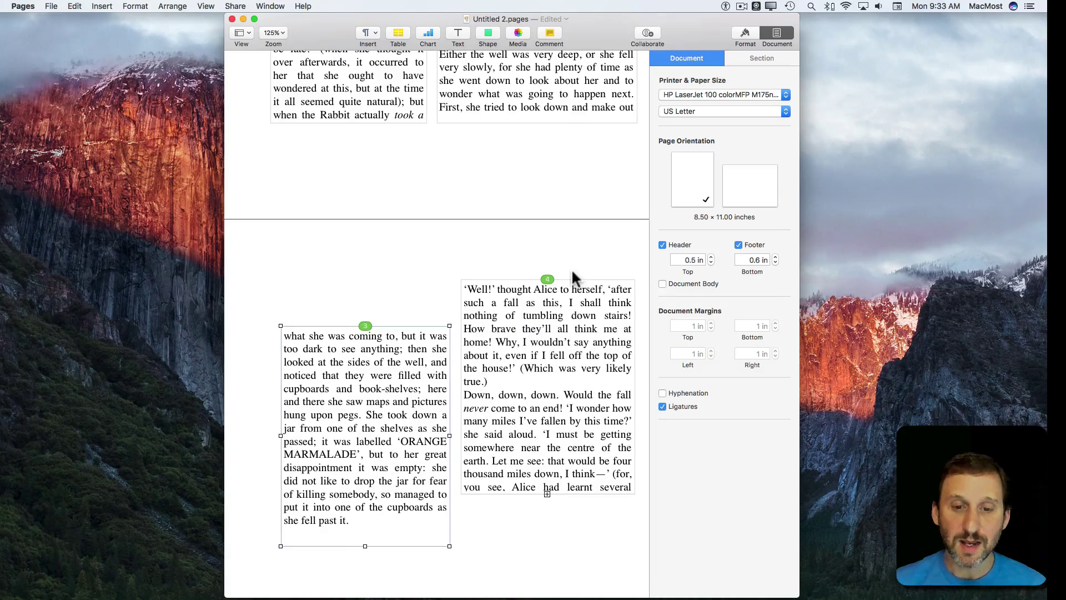
{"action": "left_click", "coordinate": [549, 277]}
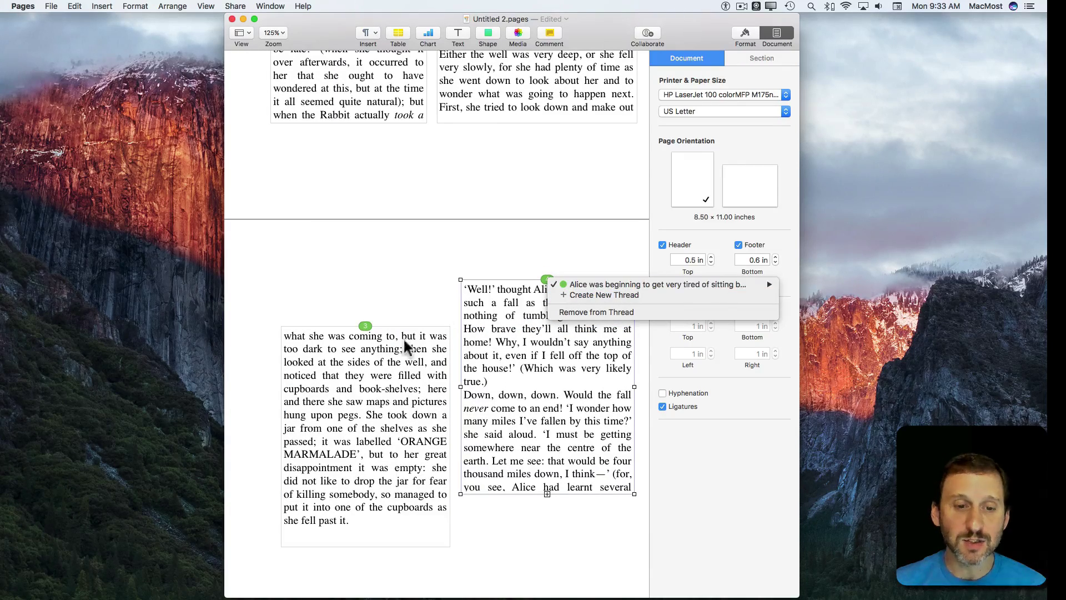
{"action": "left_click", "coordinate": [595, 312]}
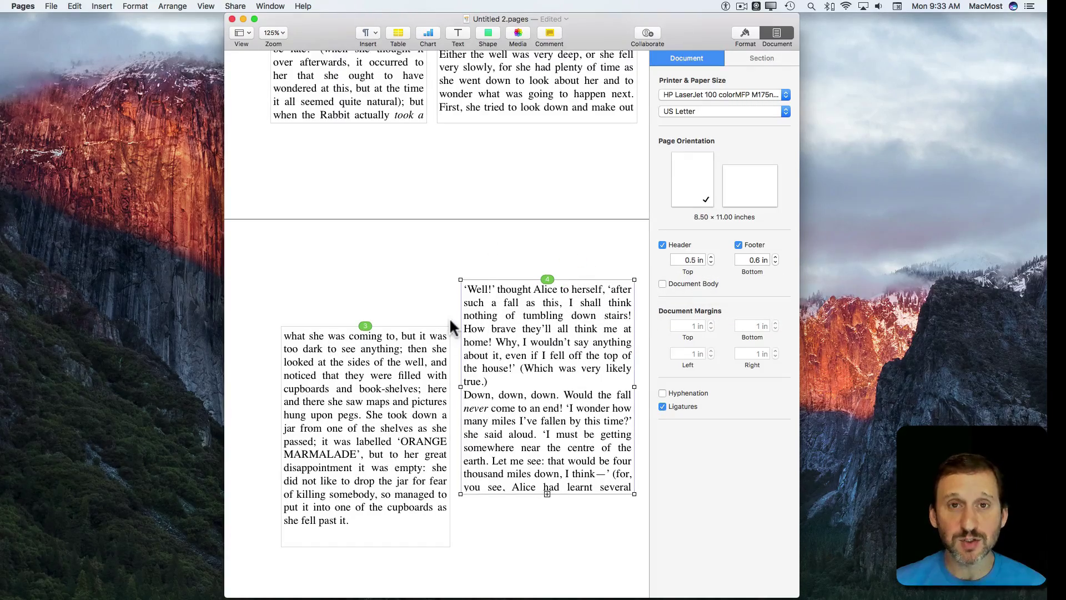
{"action": "scroll", "coordinate": [449, 319], "scroll_direction": "up", "scroll_amount": 5}
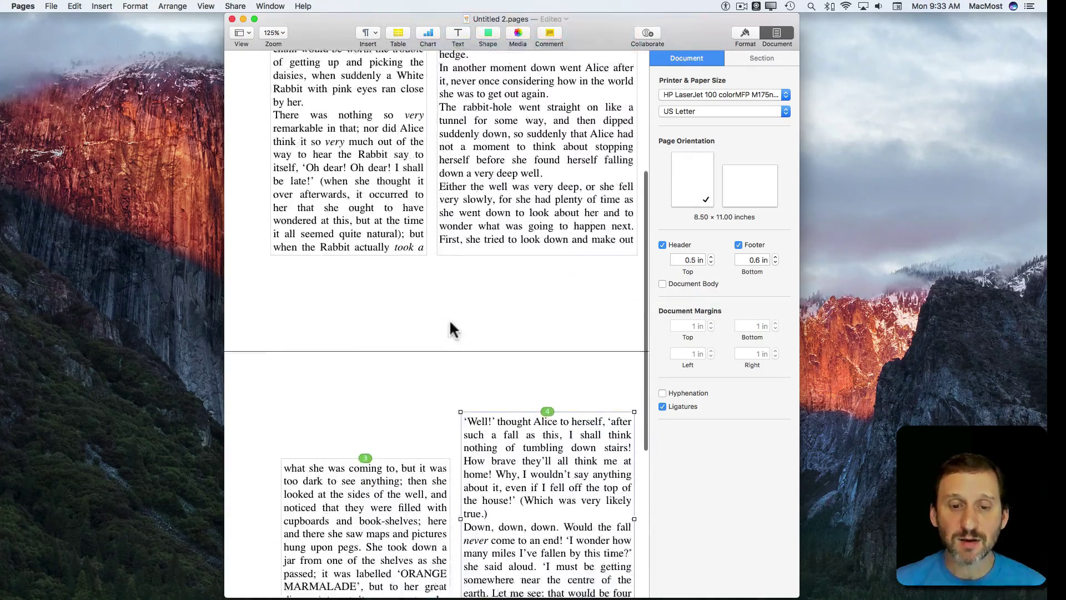
Add a text box below the left column holding the pasted opening Alice paragraph.
{"action": "scroll", "coordinate": [451, 323], "scroll_direction": "down", "scroll_amount": 10}
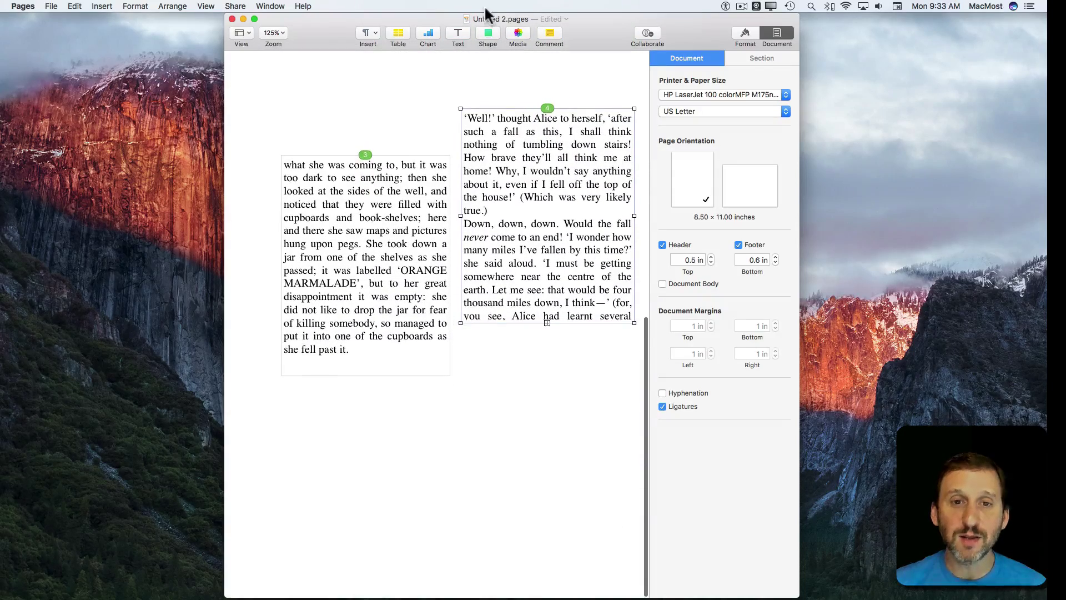
{"action": "left_click", "coordinate": [461, 32]}
{"action": "left_click_drag", "start_coordinate": [460, 329], "coordinate": [372, 436]}
{"action": "left_click", "coordinate": [368, 443]}
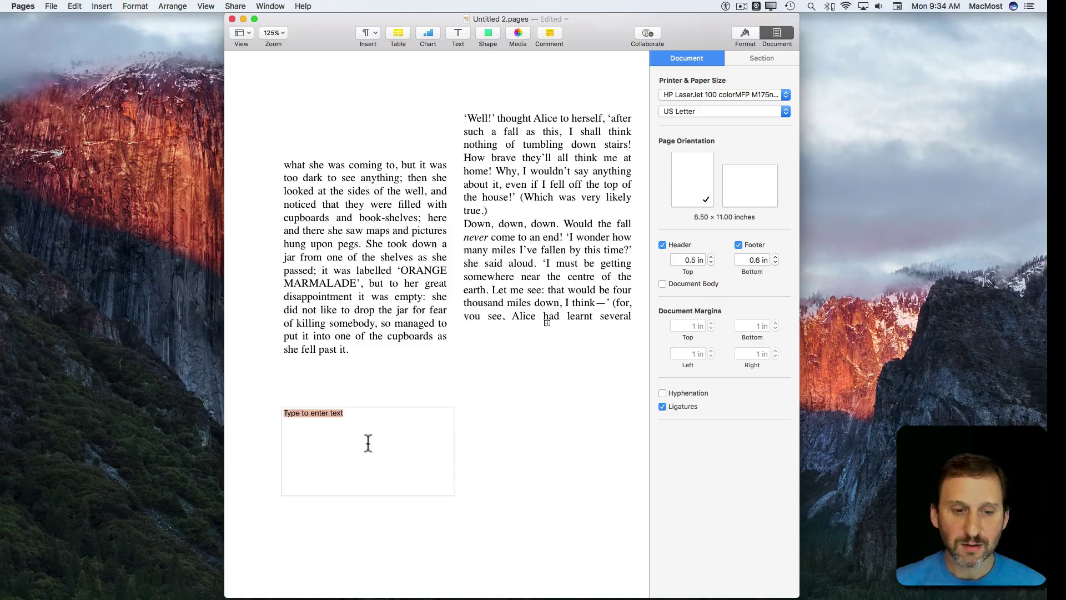
{"action": "key", "text": "super+v"}
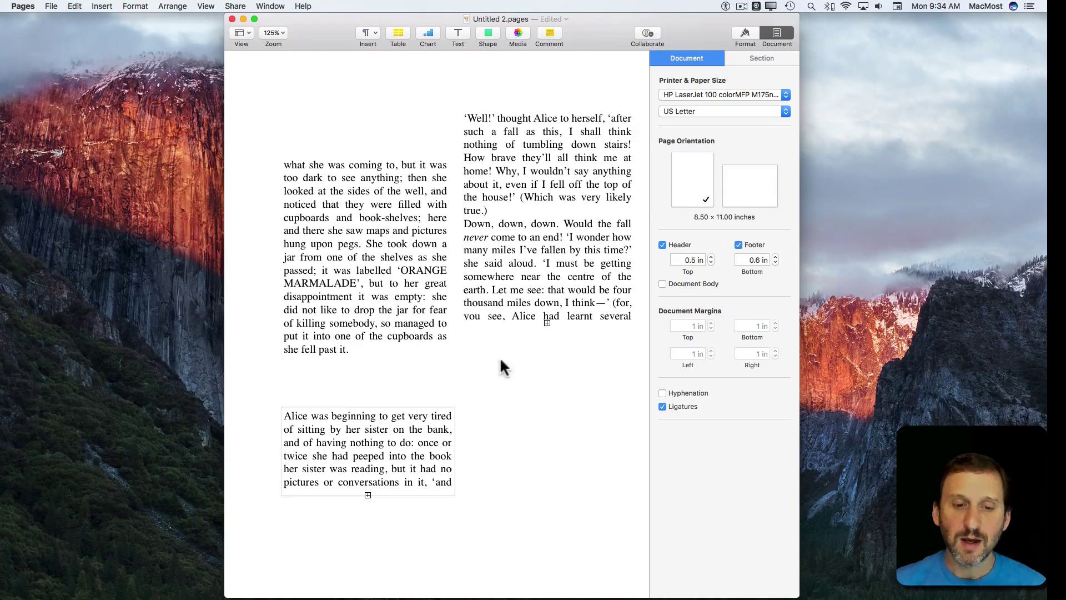
{"action": "left_click", "coordinate": [423, 428]}
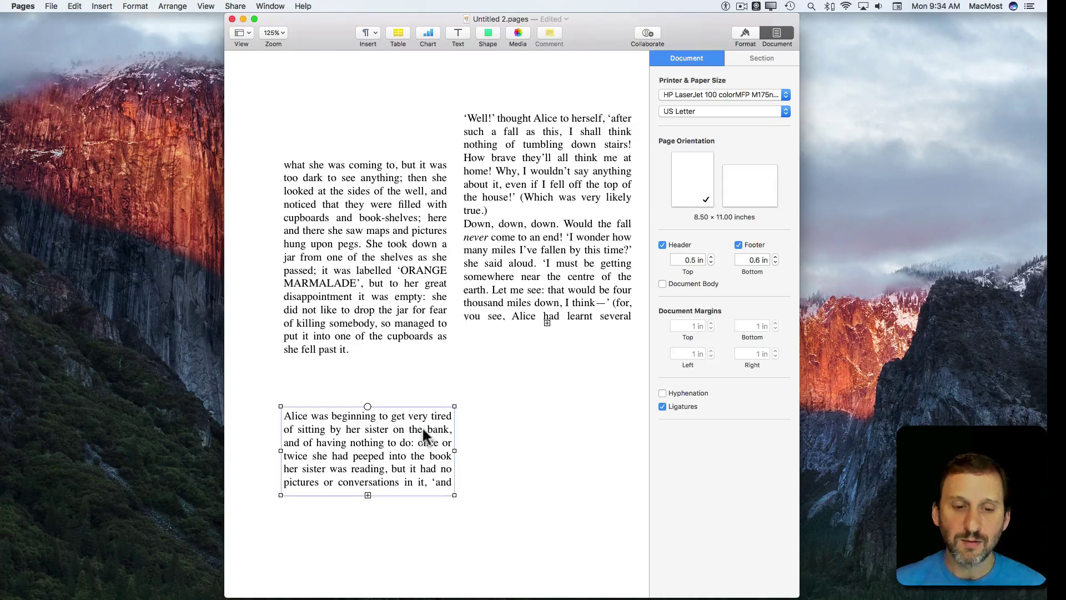
Add a box at page 2's lower right and link it as box 2 of a new red thread.
{"action": "left_click", "coordinate": [457, 32]}
{"action": "left_click_drag", "start_coordinate": [425, 321], "coordinate": [555, 478]}
{"action": "left_click", "coordinate": [369, 420]}
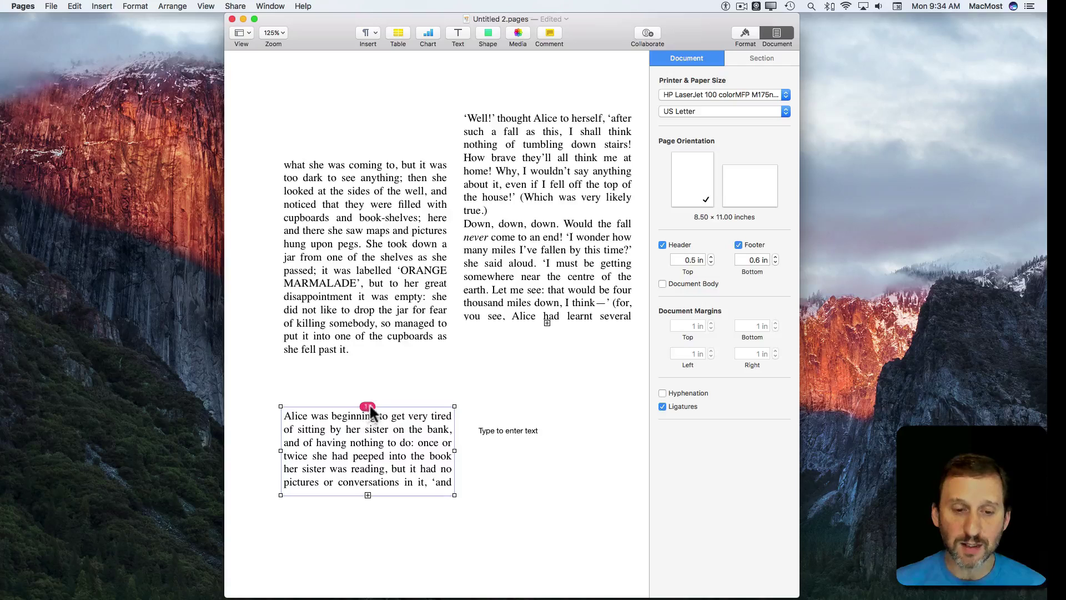
{"action": "left_click", "coordinate": [522, 439]}
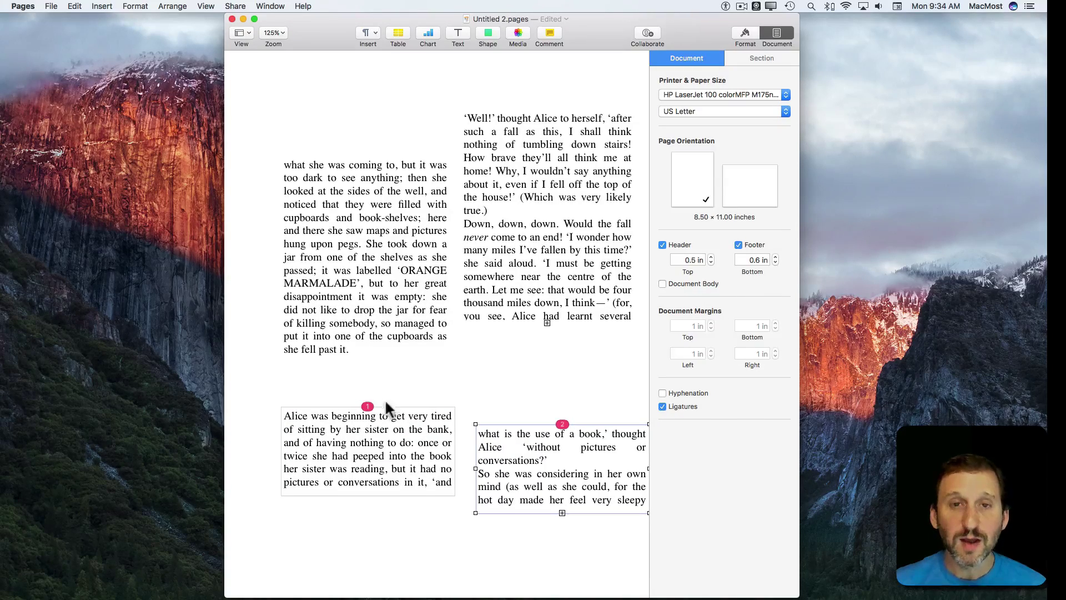
{"action": "scroll", "coordinate": [529, 400], "scroll_direction": "up", "scroll_amount": 10}
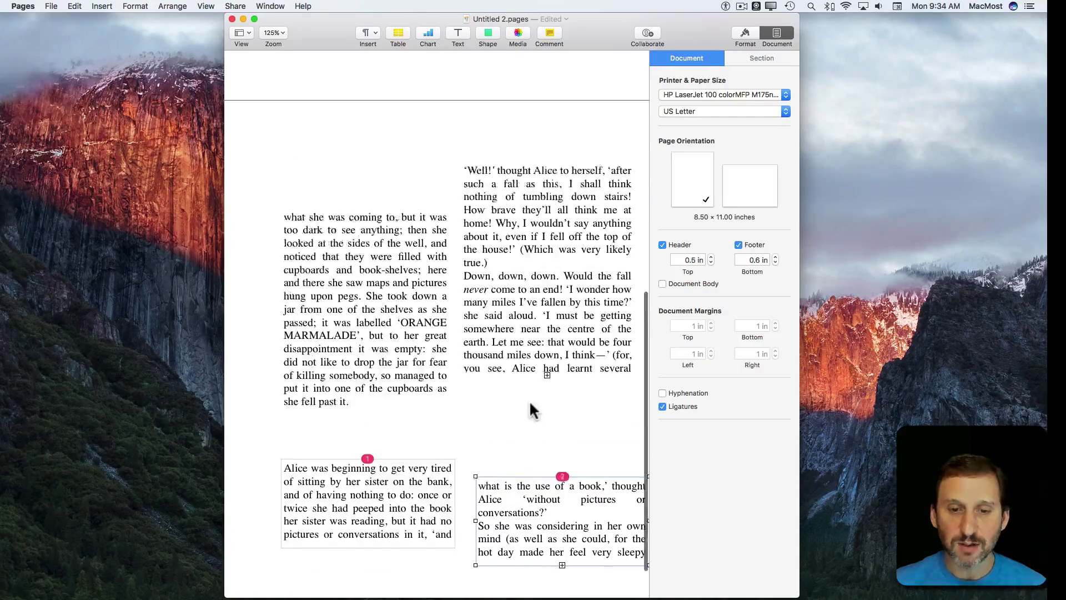
{"action": "left_click", "coordinate": [481, 267]}
{"action": "scroll", "coordinate": [479, 265], "scroll_direction": "up", "scroll_amount": 2}
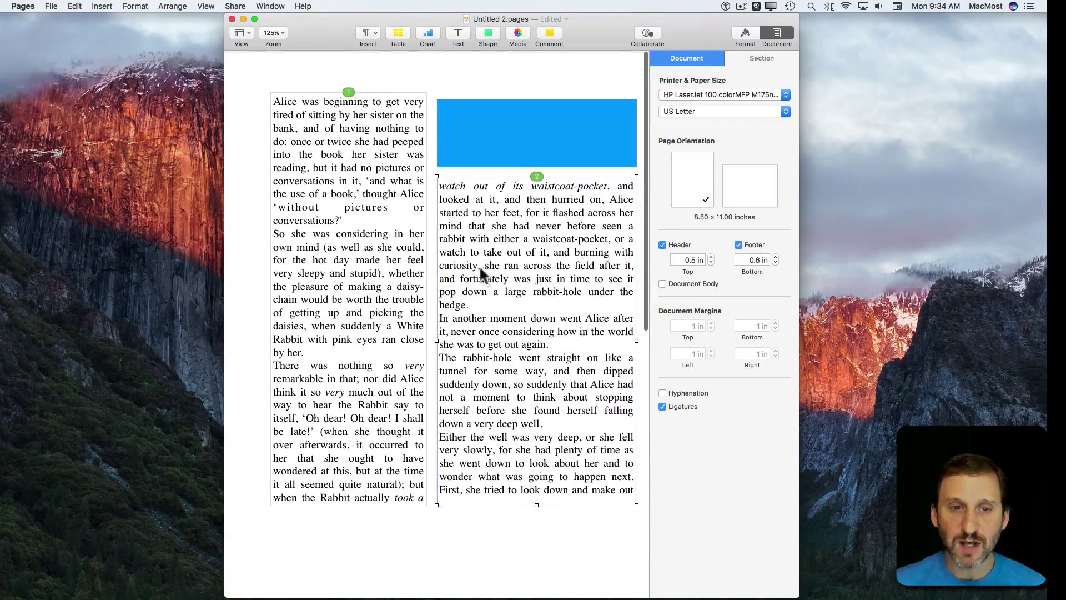
{"action": "scroll", "coordinate": [522, 308], "scroll_direction": "down", "scroll_amount": 8}
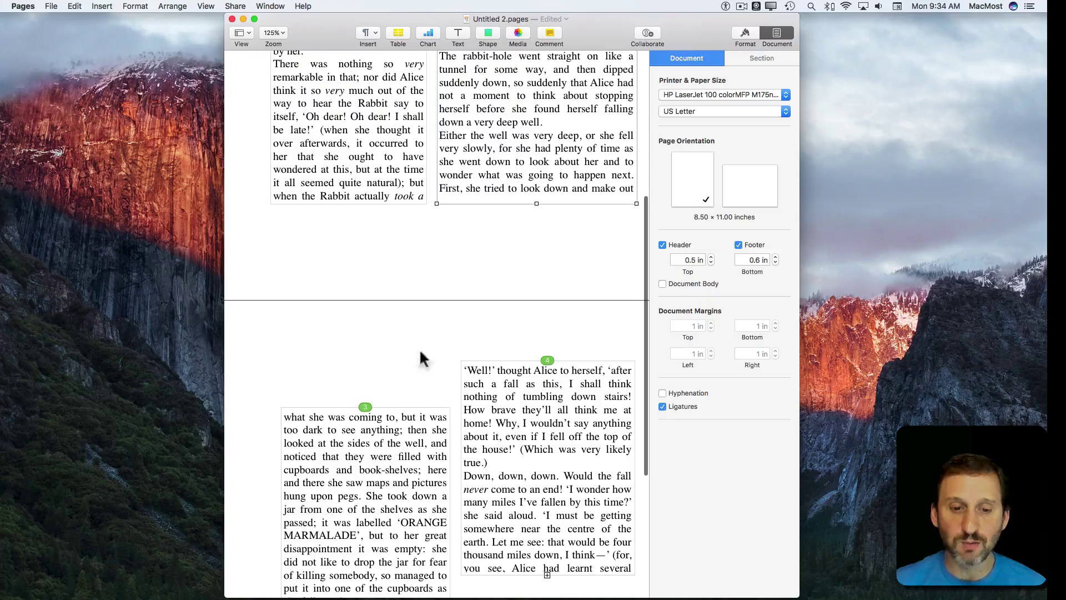
{"action": "scroll", "coordinate": [498, 451], "scroll_direction": "down", "scroll_amount": 3}
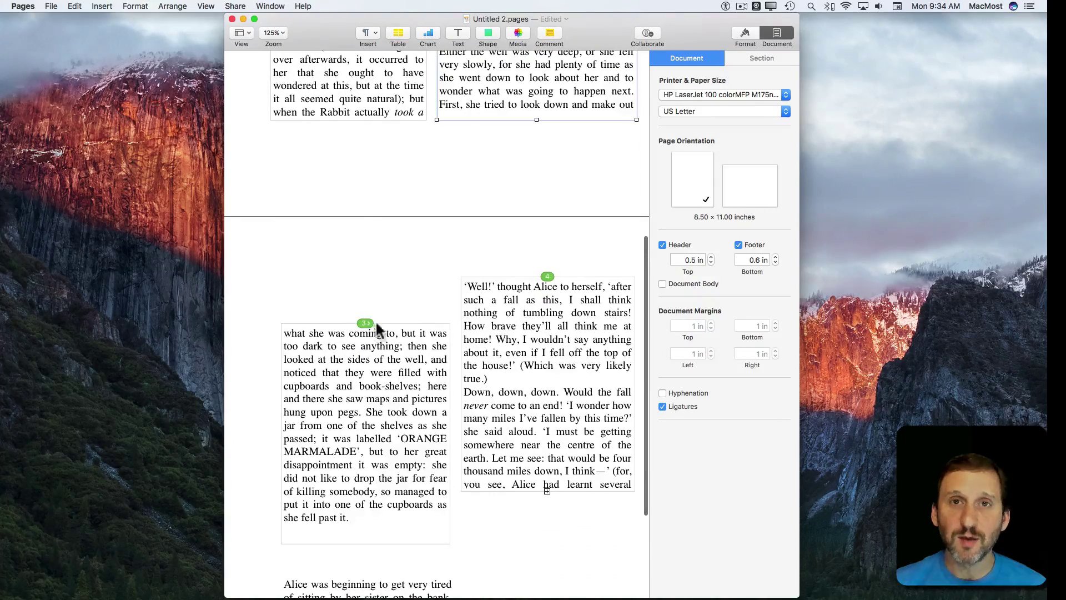
{"action": "scroll", "coordinate": [515, 322], "scroll_direction": "down", "scroll_amount": 6}
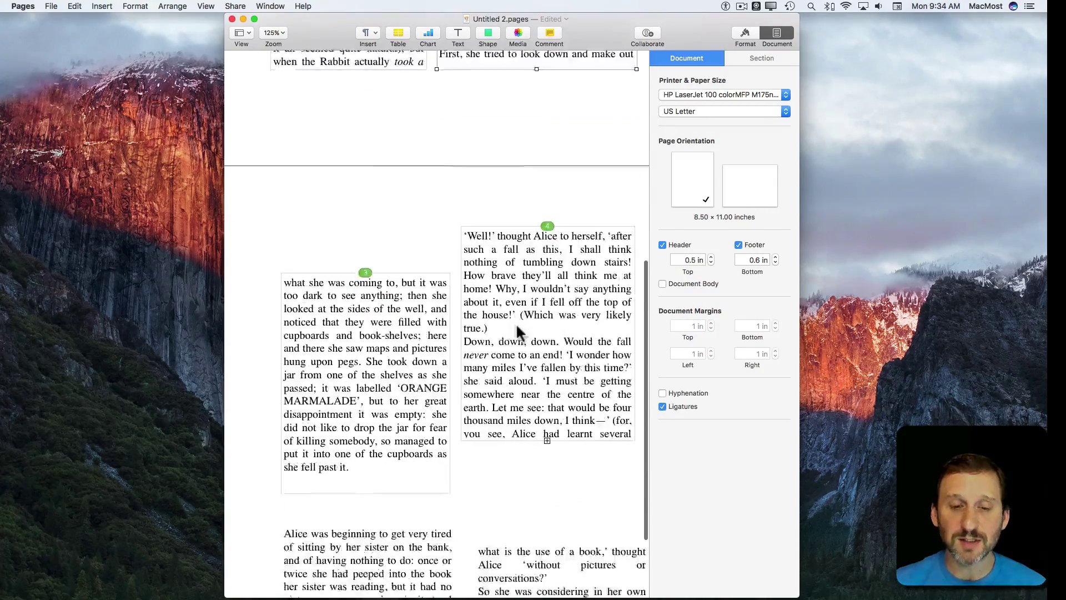
{"action": "left_click", "coordinate": [379, 436]}
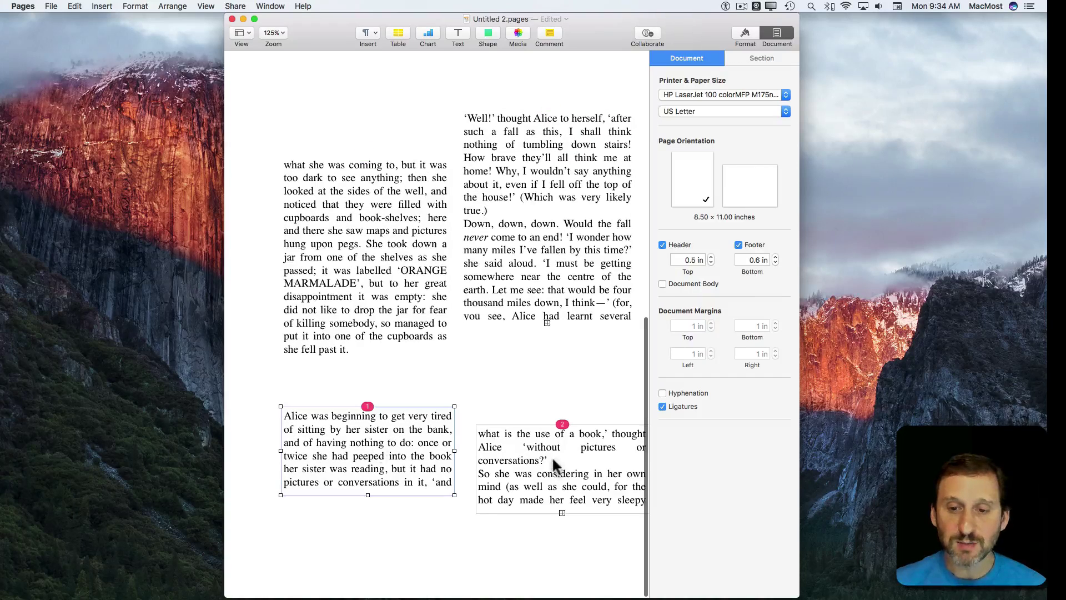
{"action": "left_click", "coordinate": [524, 395]}
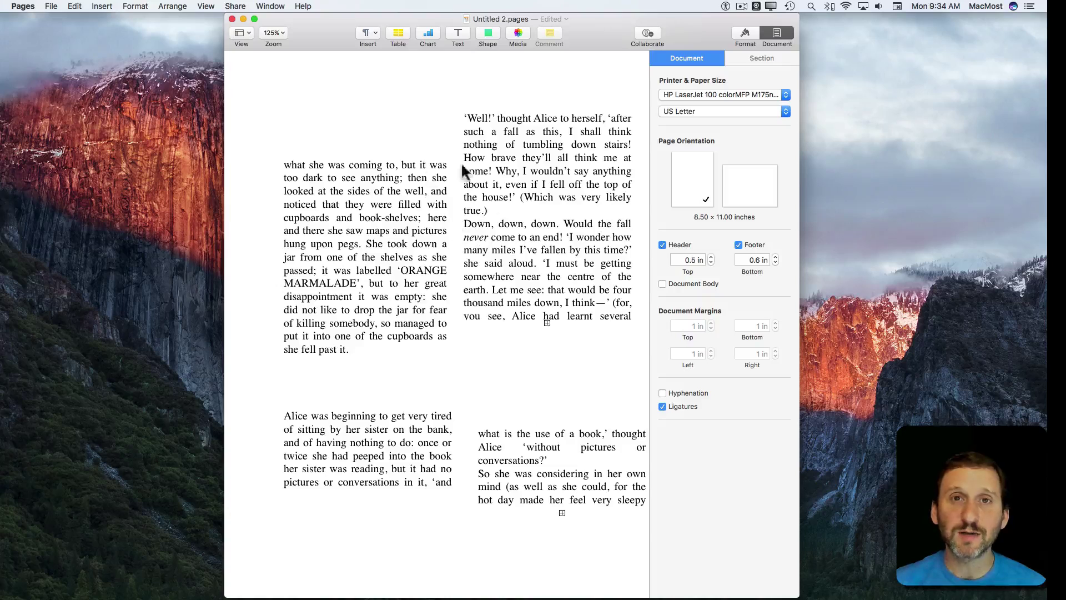
{"action": "left_click", "coordinate": [358, 442]}
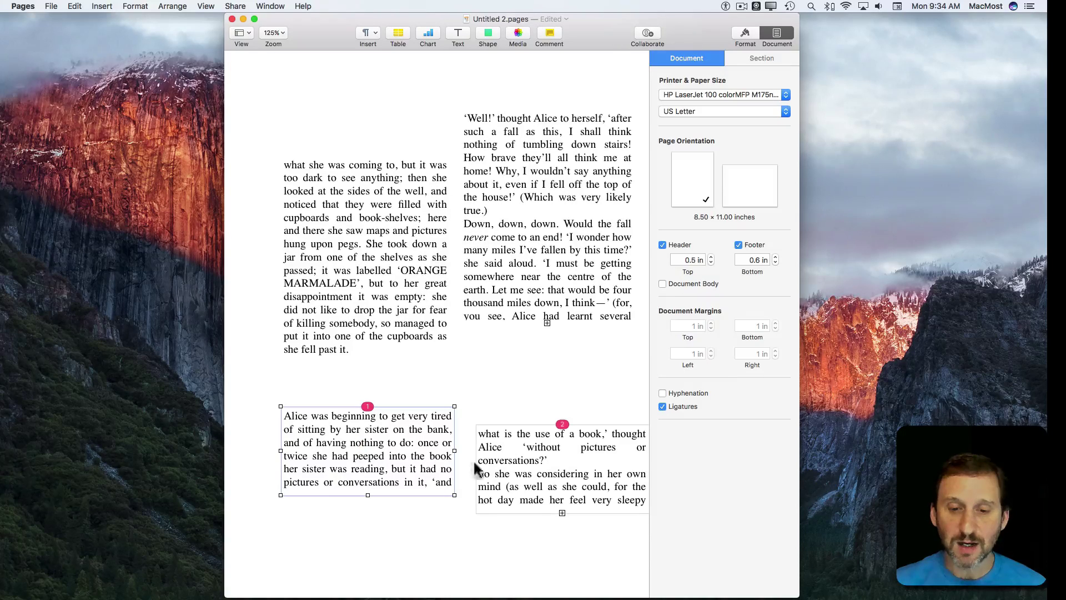
{"action": "left_click", "coordinate": [562, 425]}
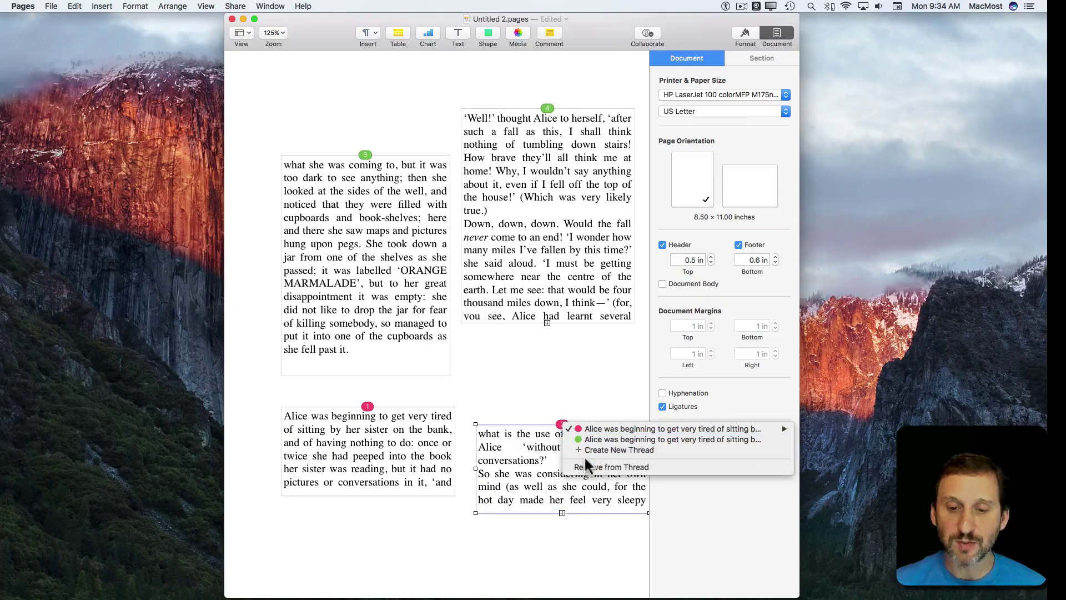
{"action": "left_click", "coordinate": [562, 425]}
{"action": "scroll", "coordinate": [507, 350], "scroll_direction": "up", "scroll_amount": 10}
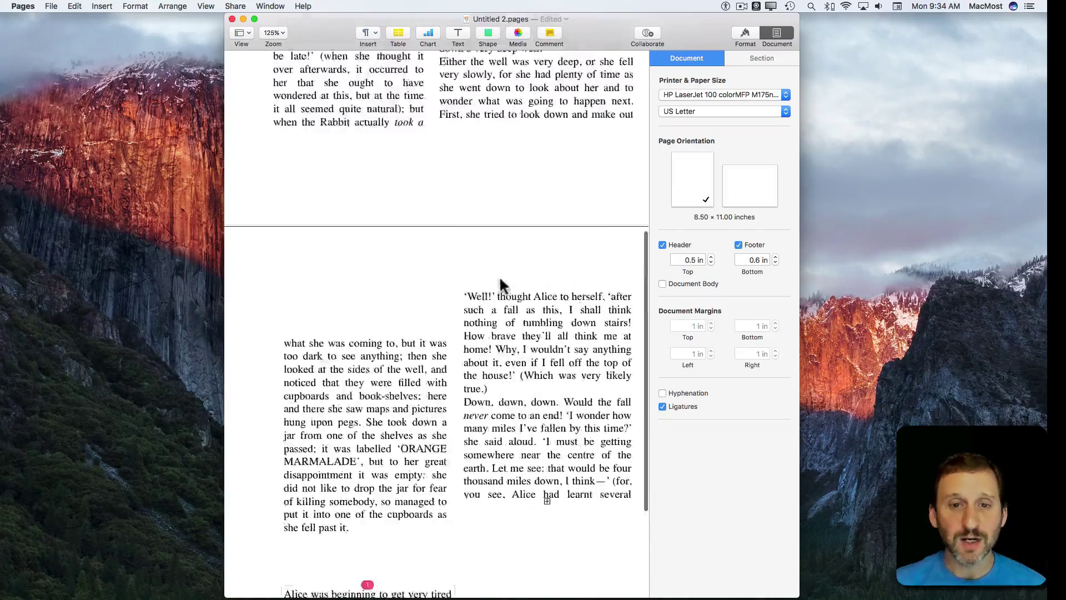
{"action": "left_click", "coordinate": [395, 238]}
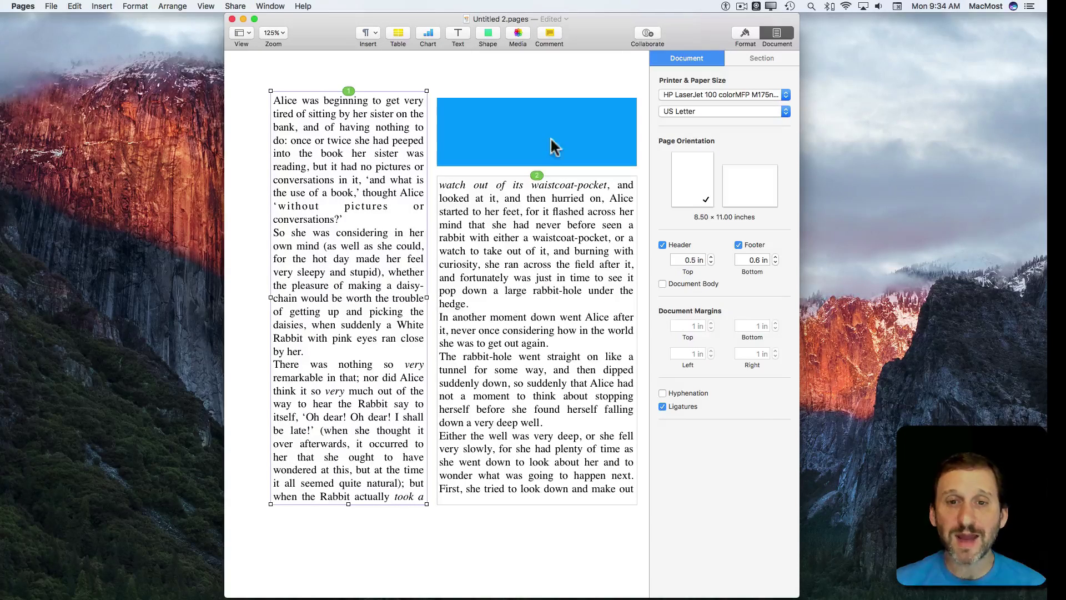
{"action": "left_click", "coordinate": [554, 58]}
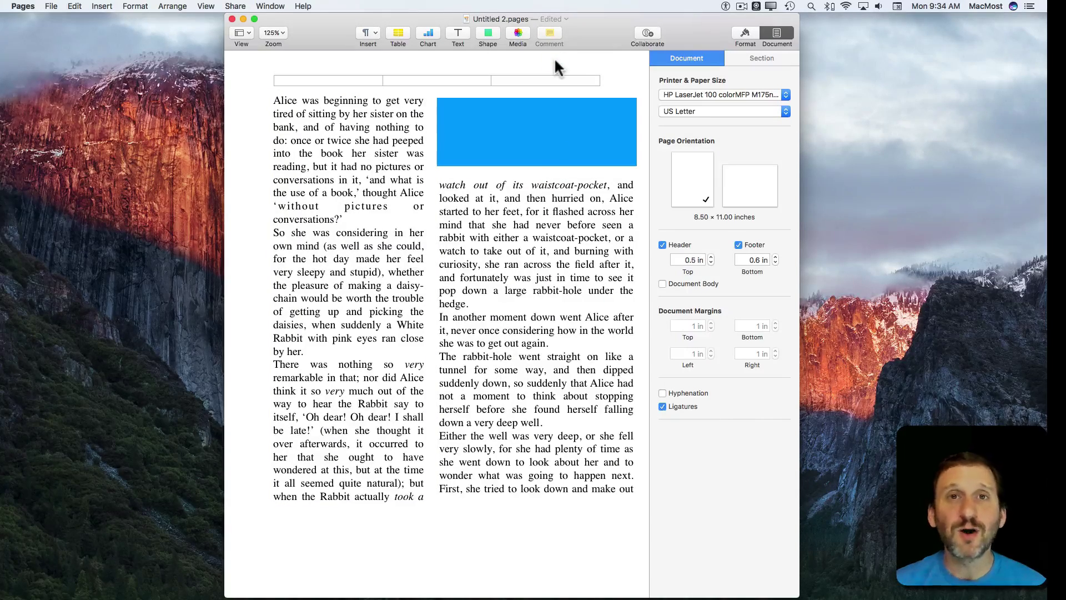